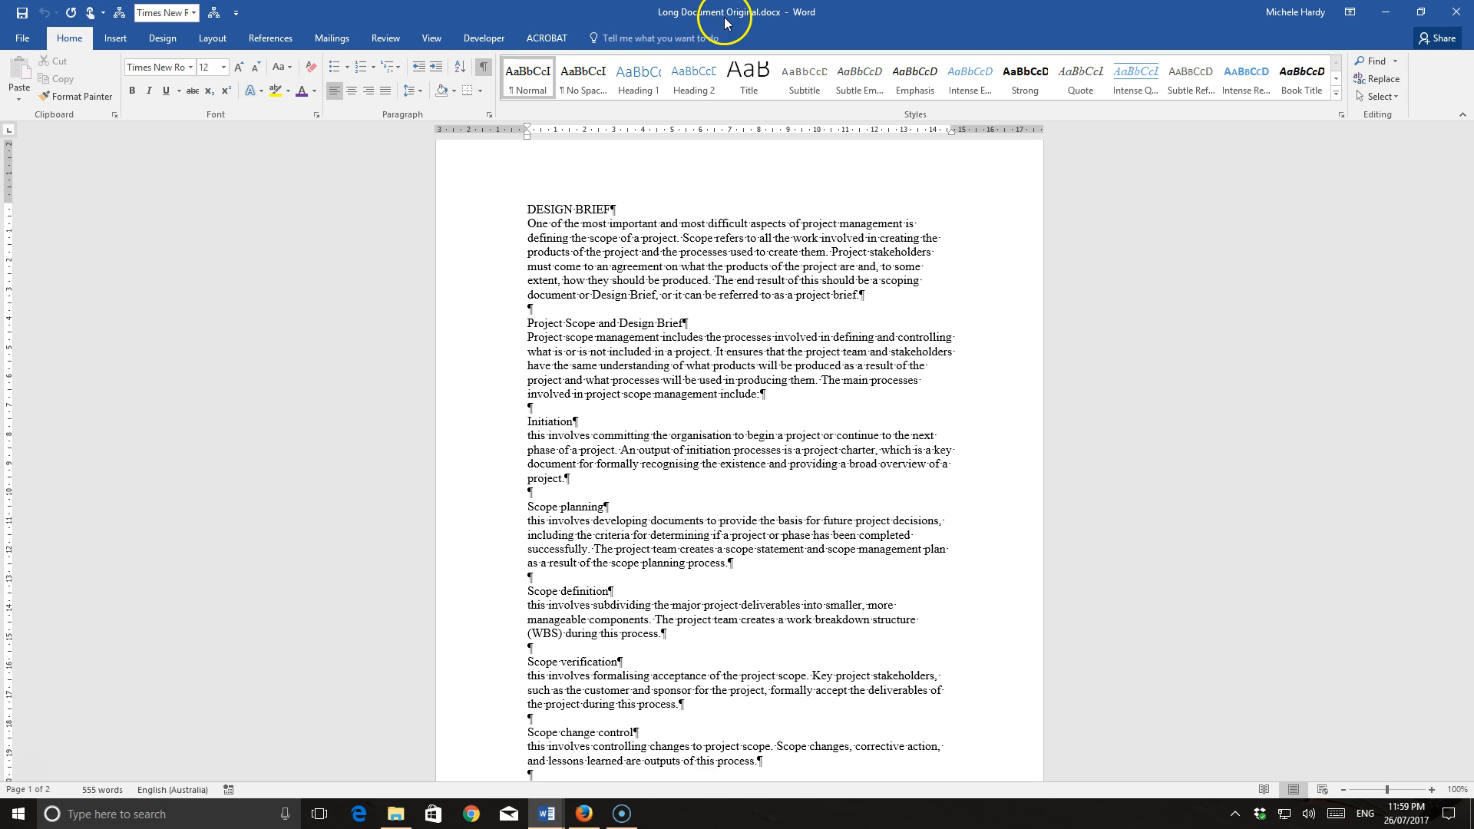
- Apply Heading 1 to the "DESIGN BRIEF" line and Heading 2 to "Project Scope and Design Brief" and "Initiation"
click(749, 72)
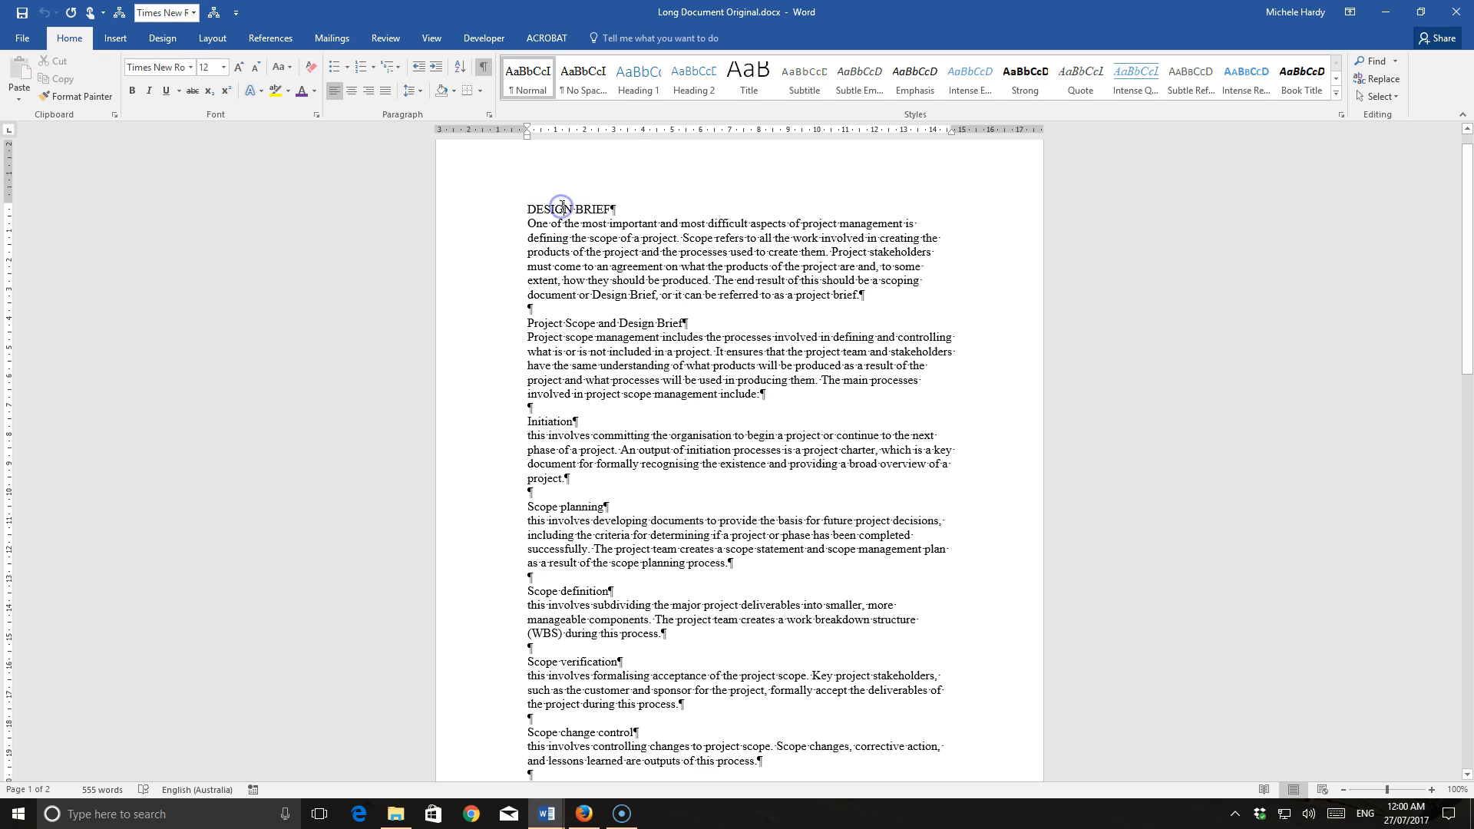
click(645, 79)
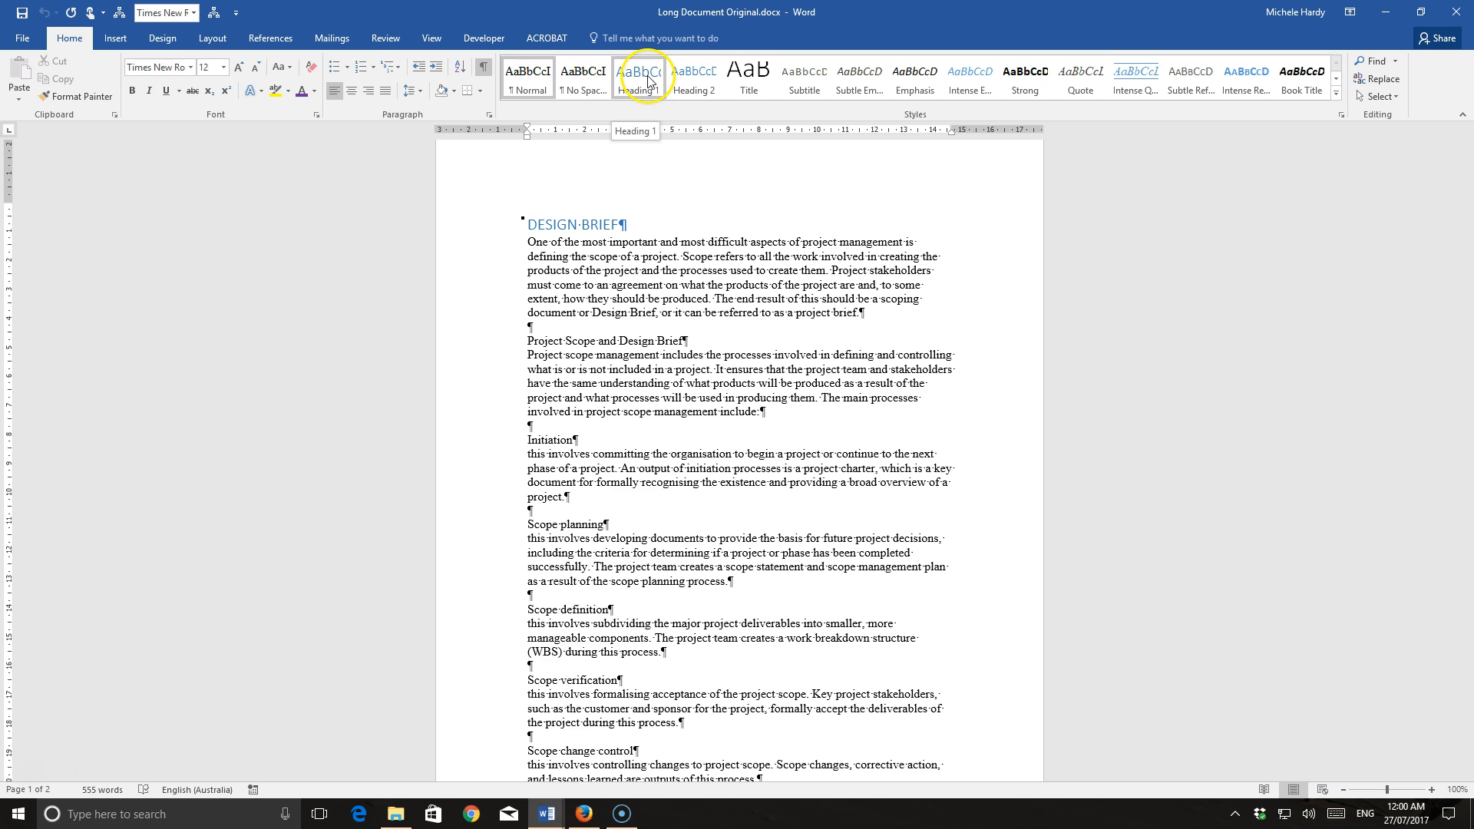
click(605, 336)
click(694, 79)
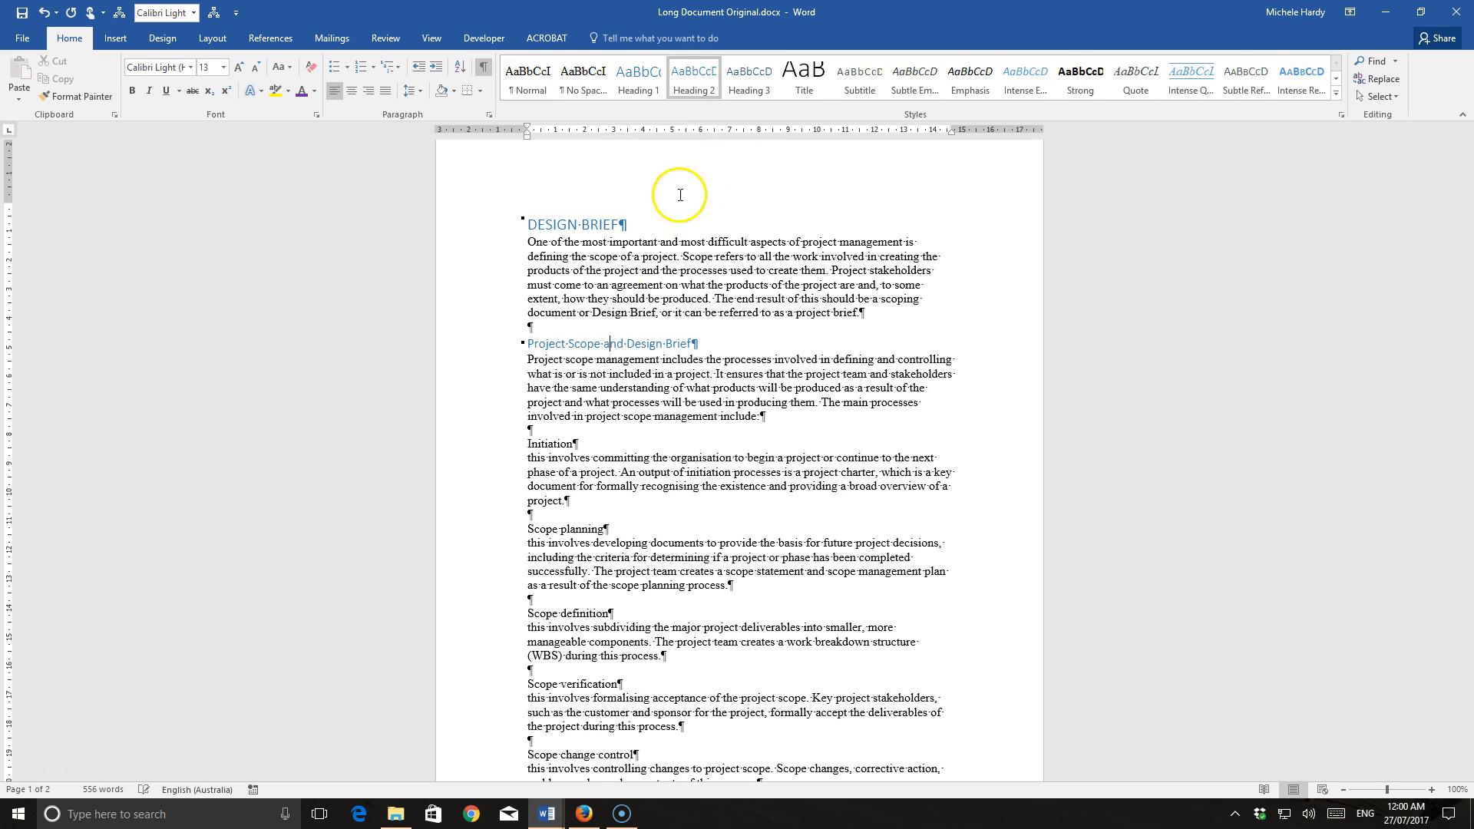
click(560, 443)
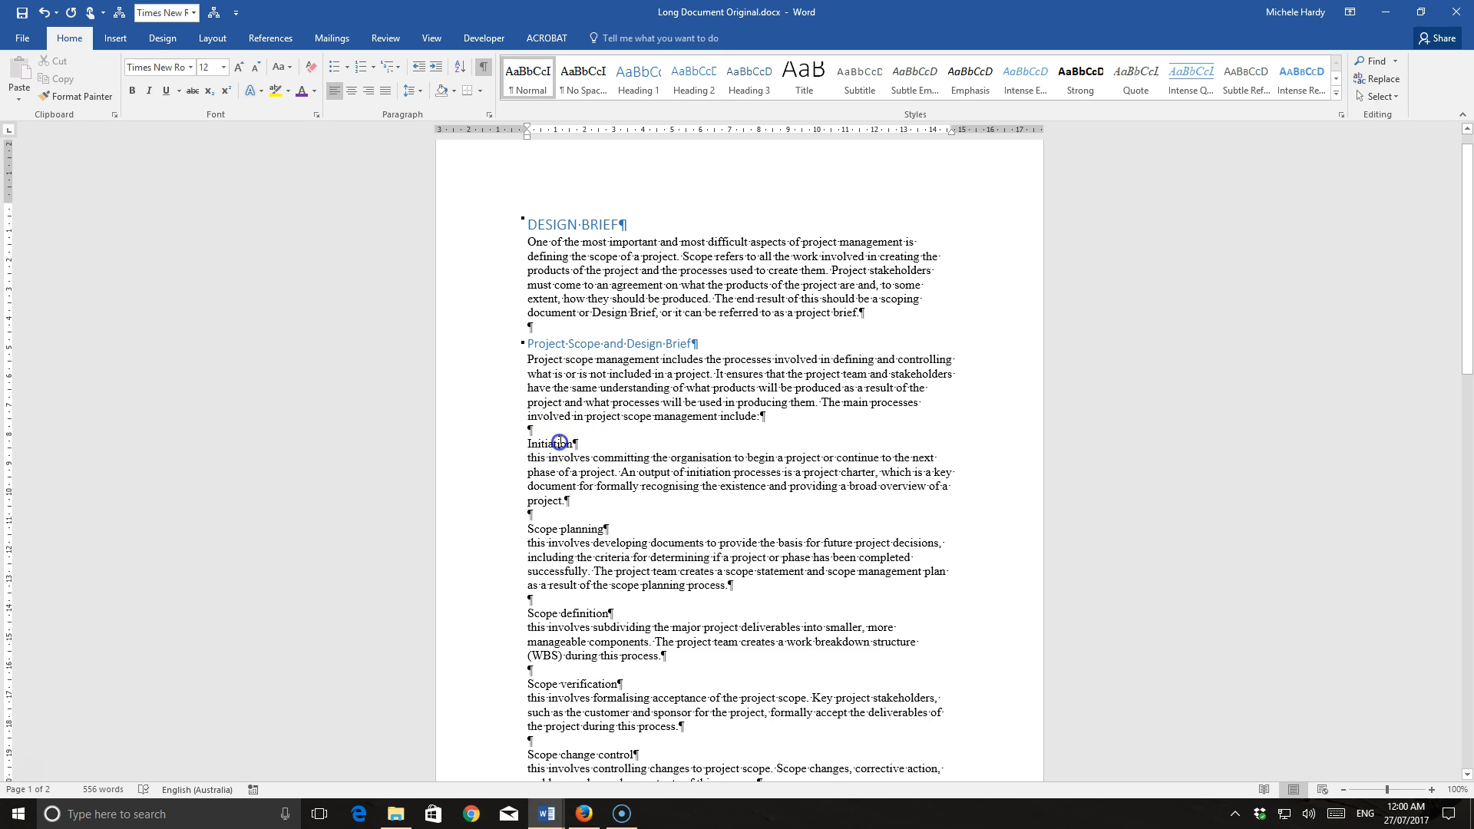
click(693, 79)
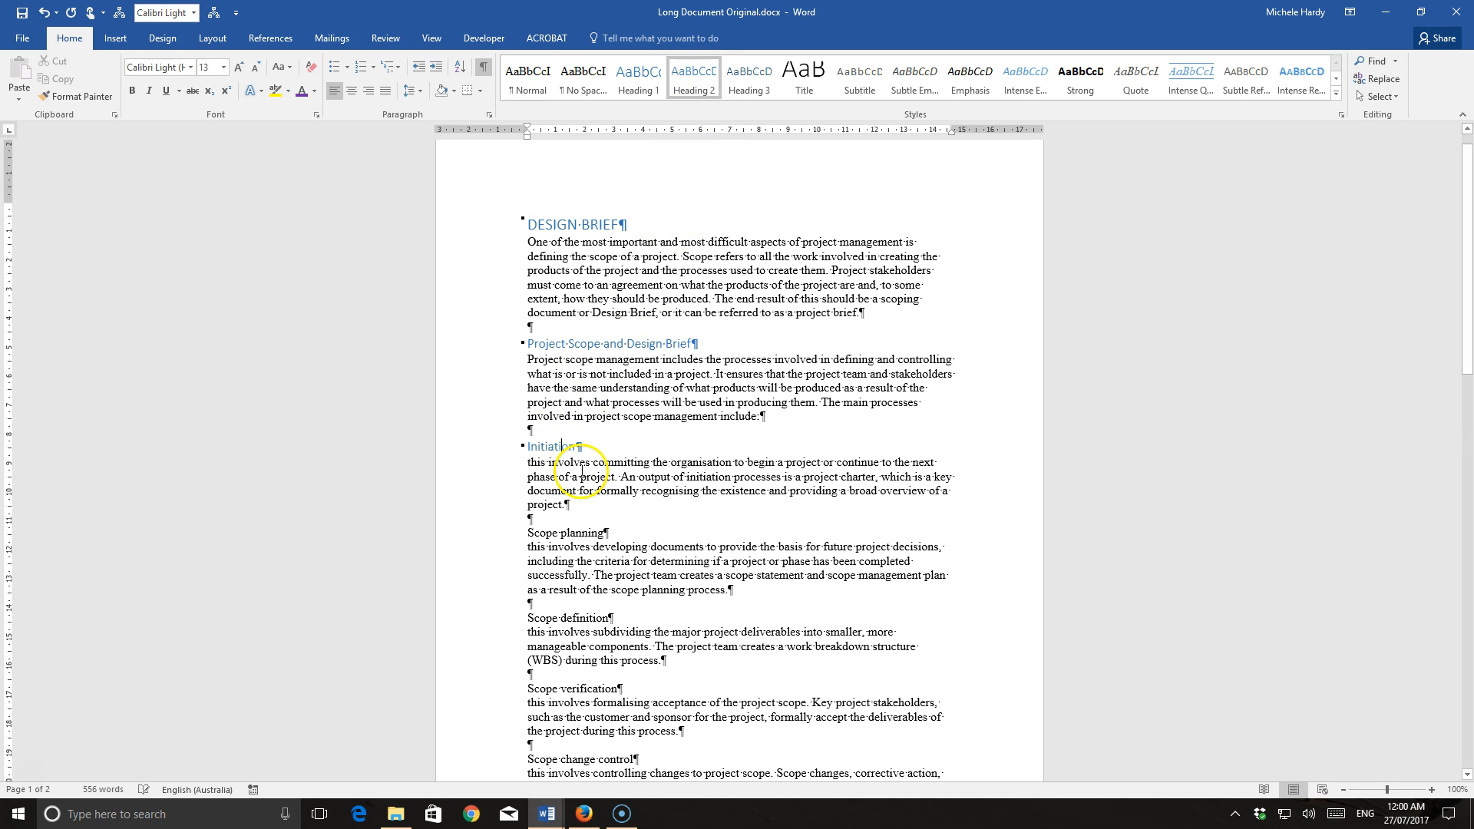
- Apply the Heading 3 style to the "Scope planning" and "Scope definition" lines
click(559, 533)
click(757, 73)
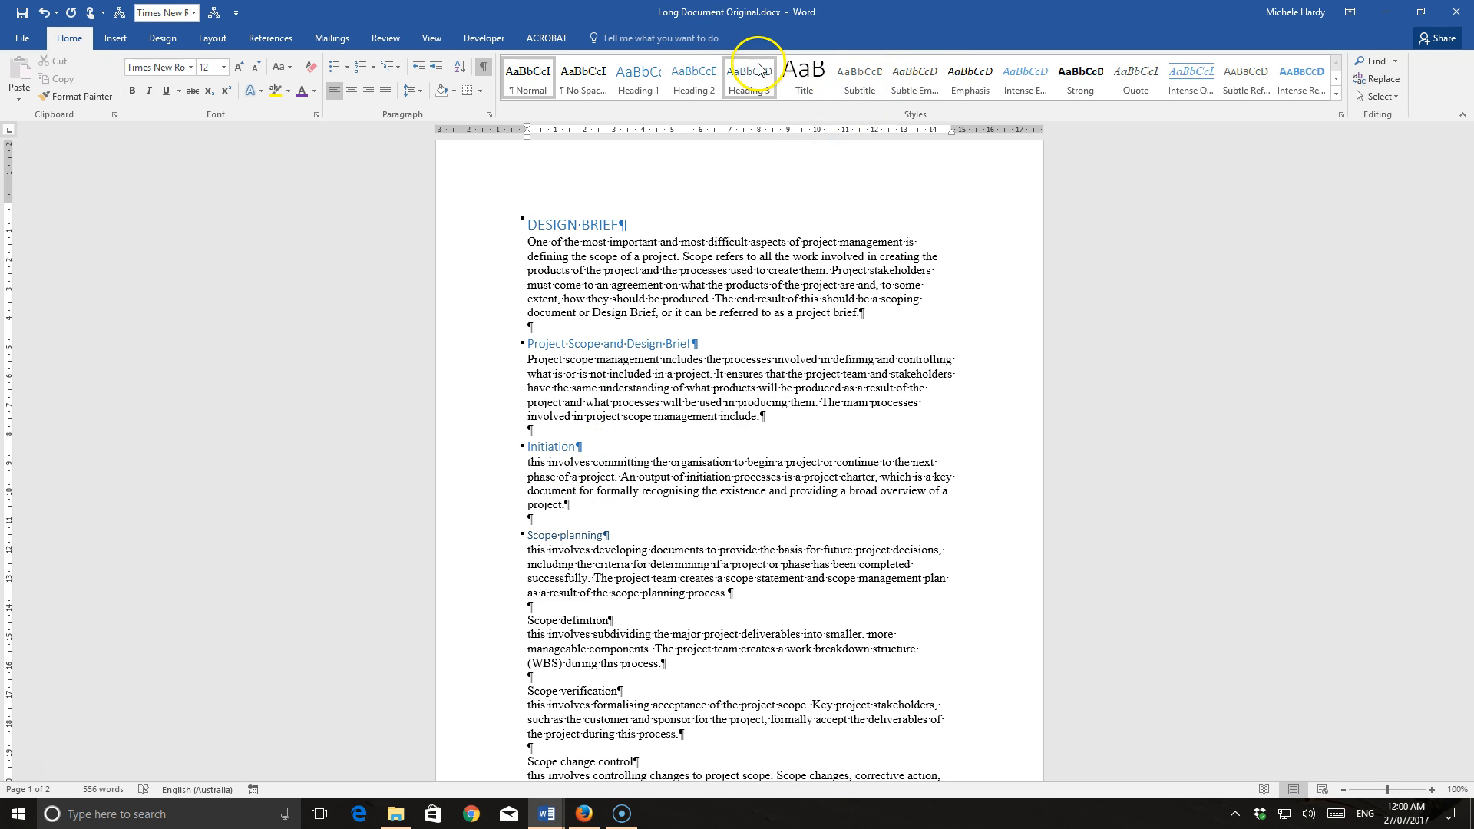
click(576, 620)
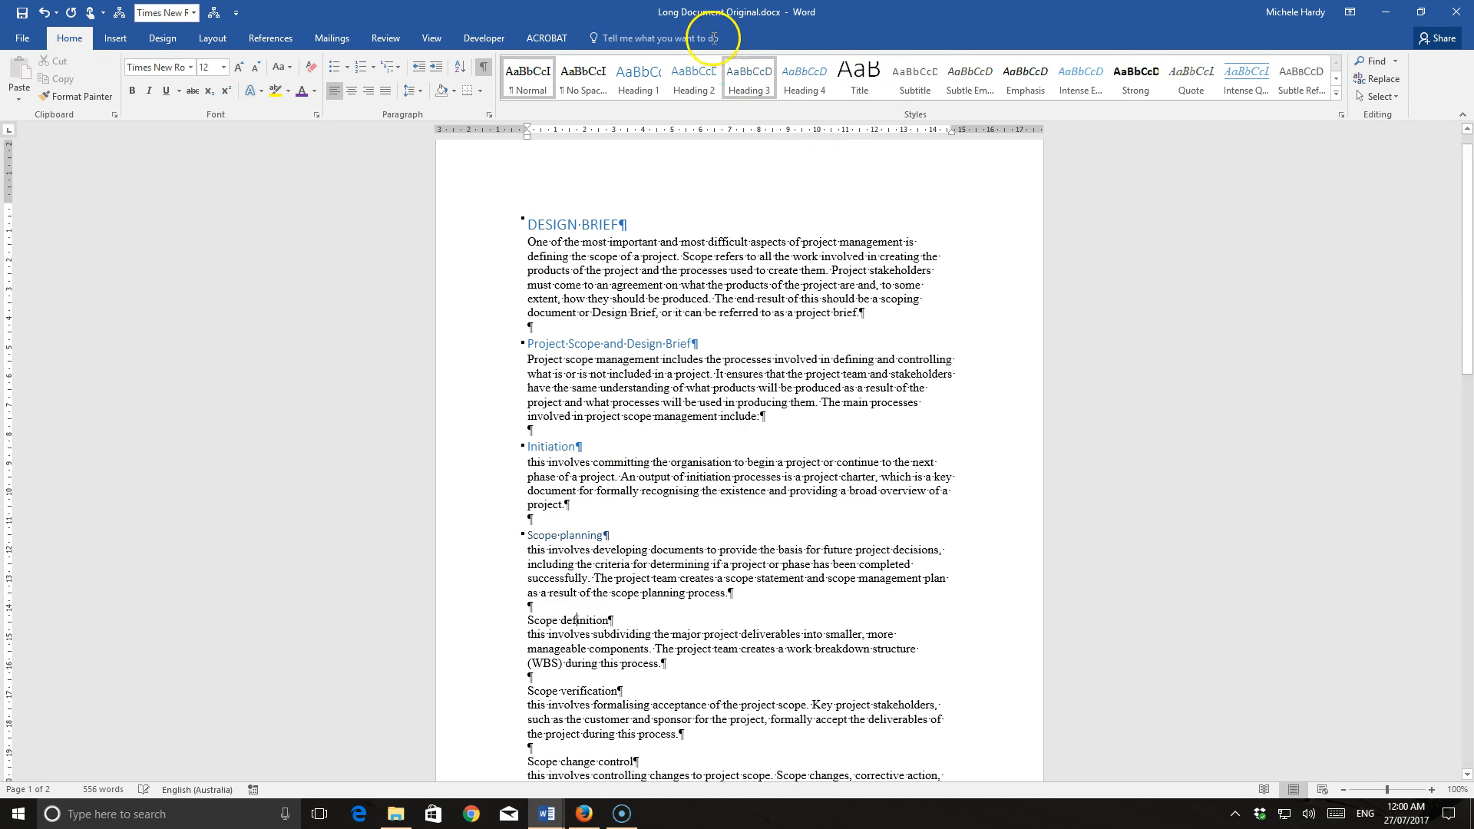
click(750, 73)
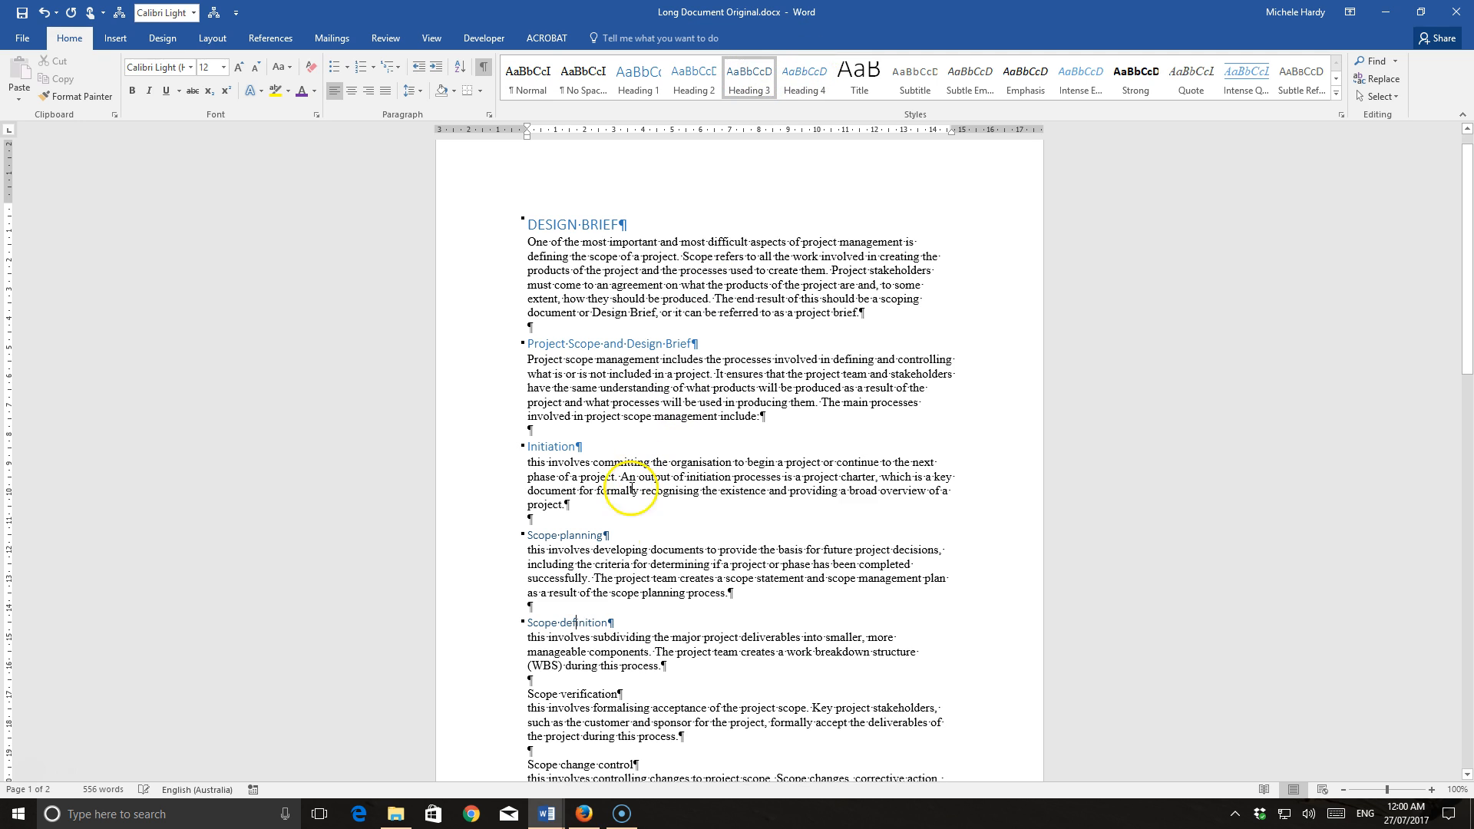
- Apply Heading 1 to the "Scope verification" line and Heading 2 to the "Scope change control" line
click(574, 696)
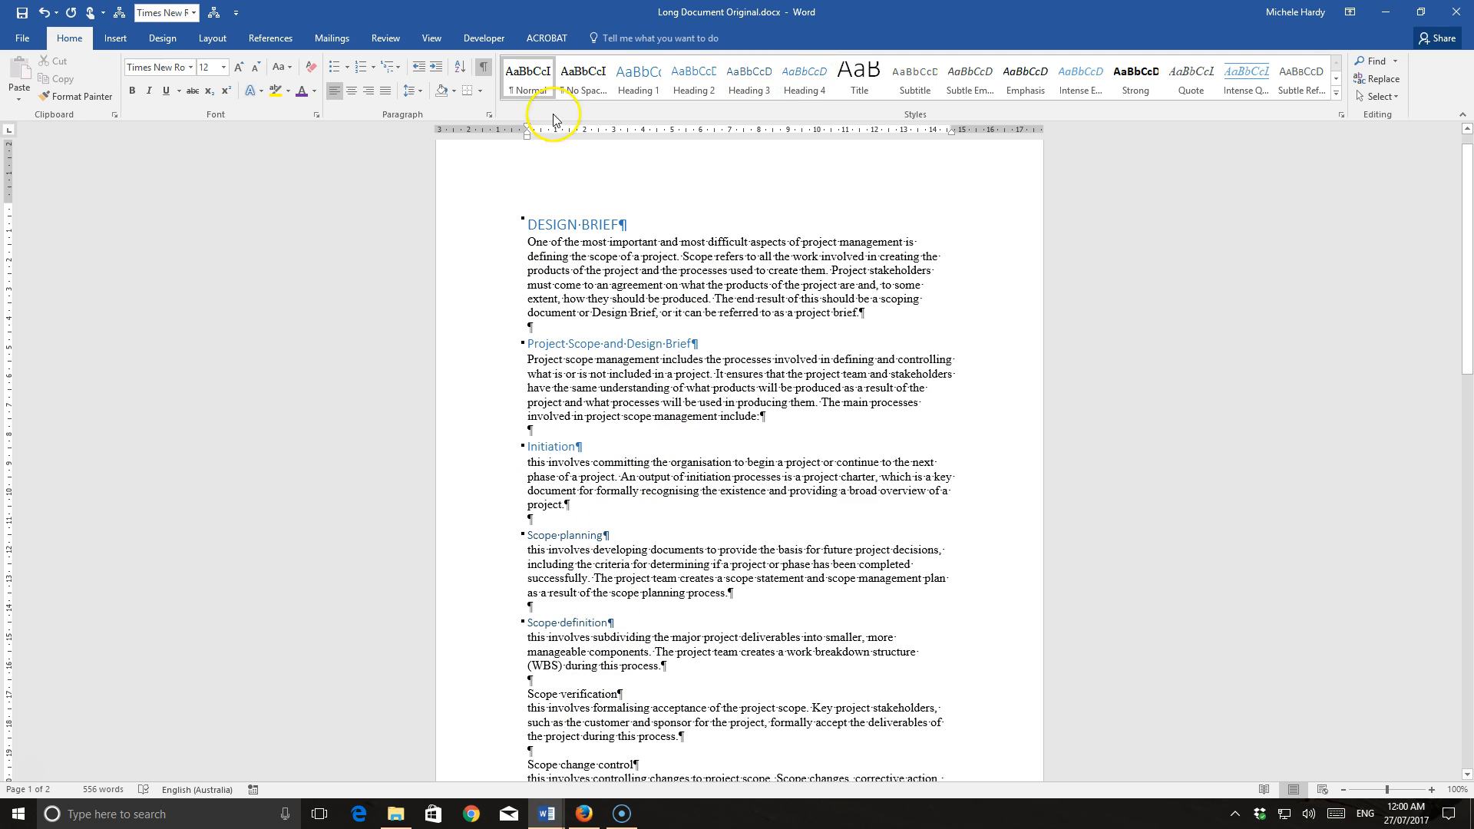
click(638, 77)
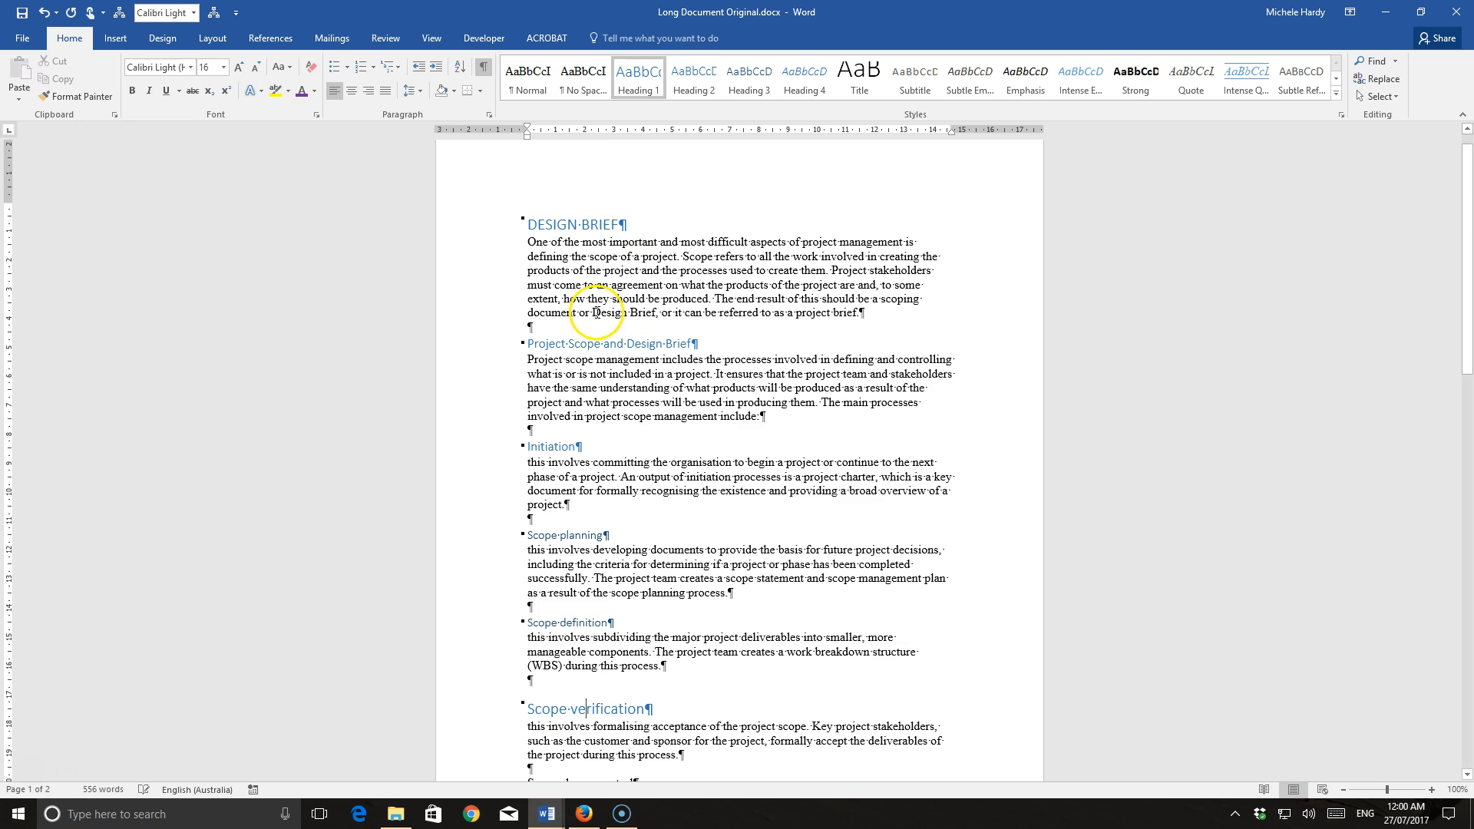
scroll(609, 330, down, 3)
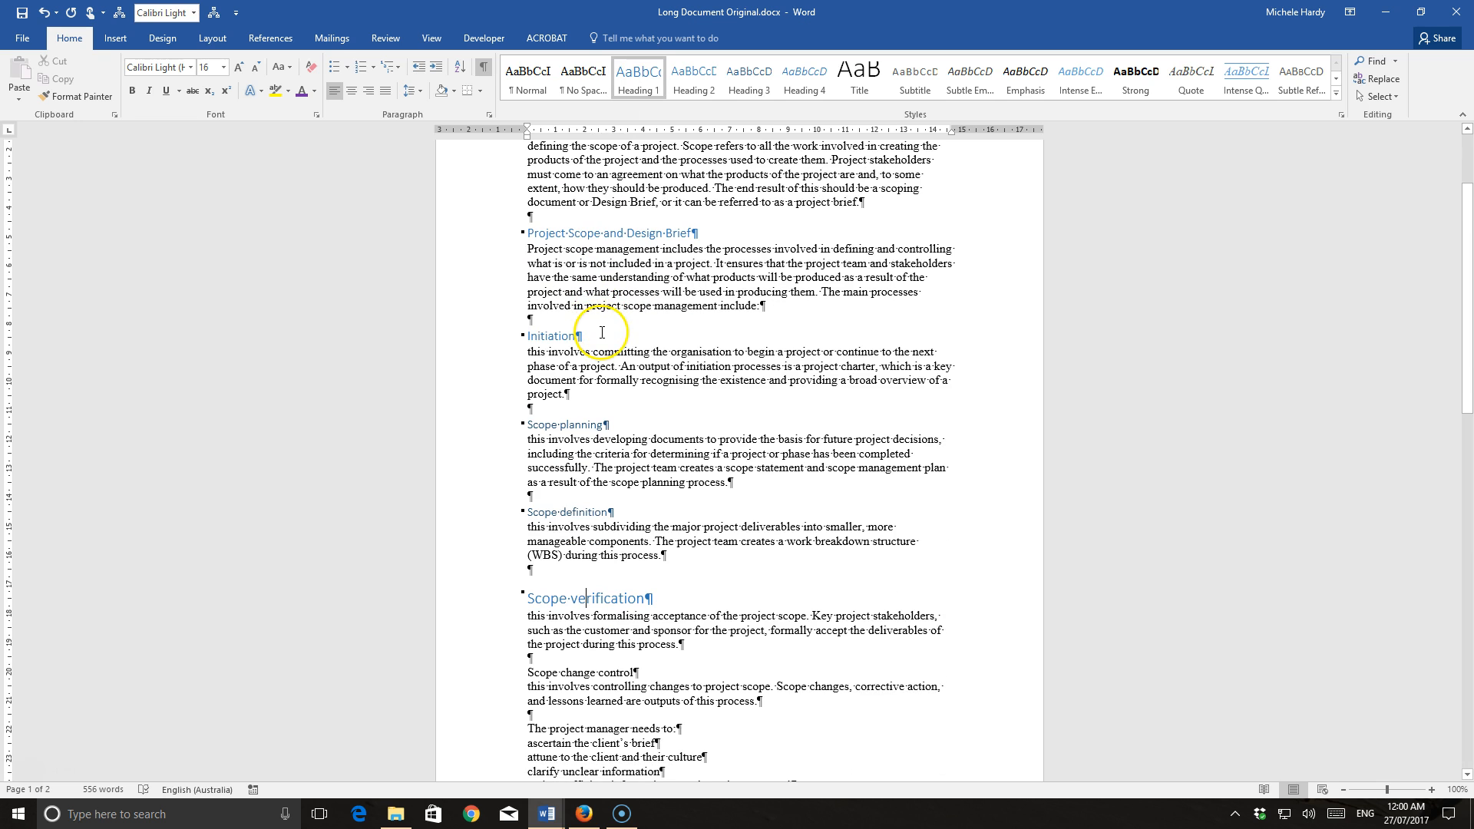
click(591, 674)
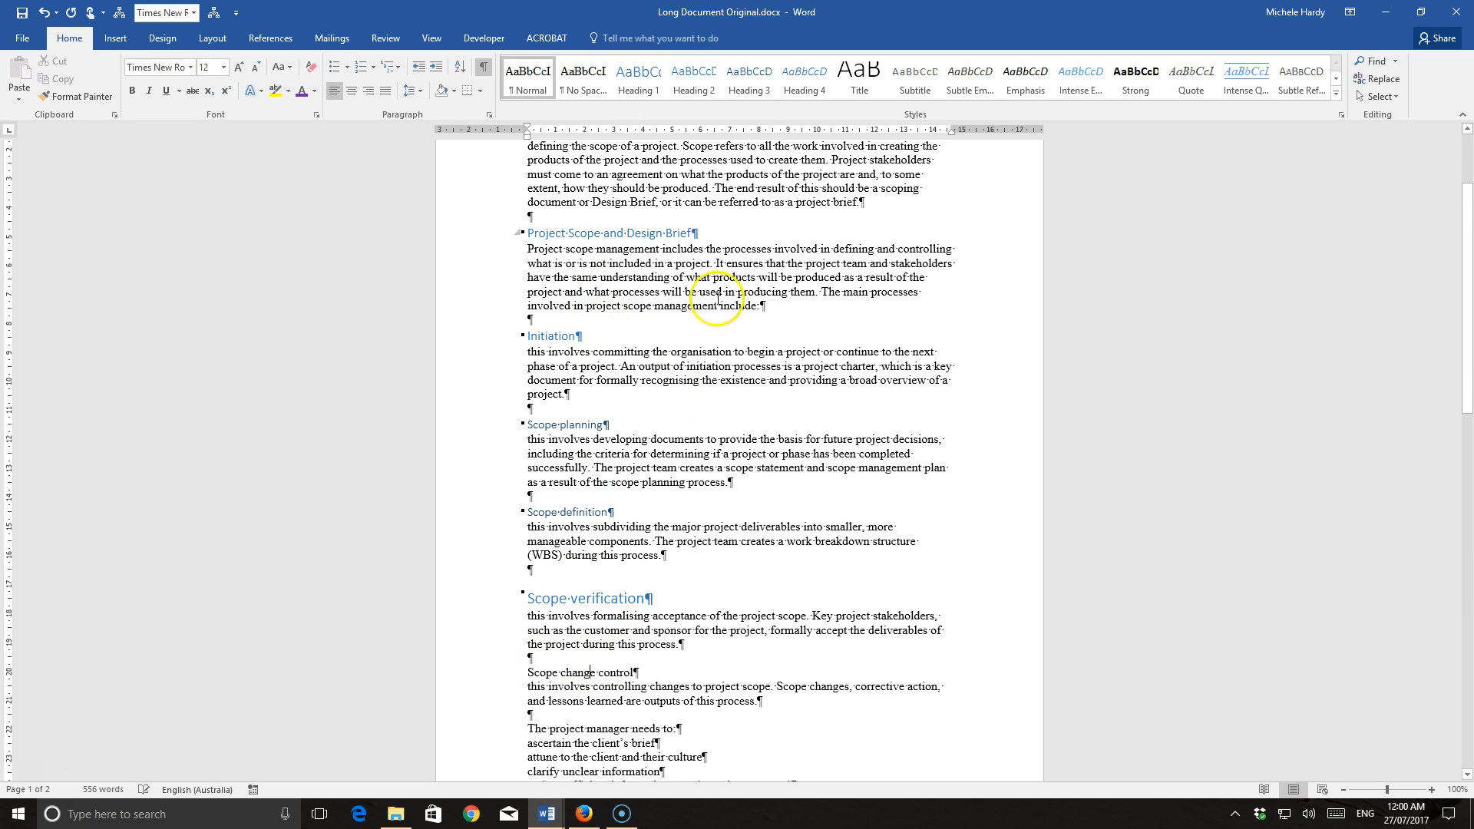
click(692, 98)
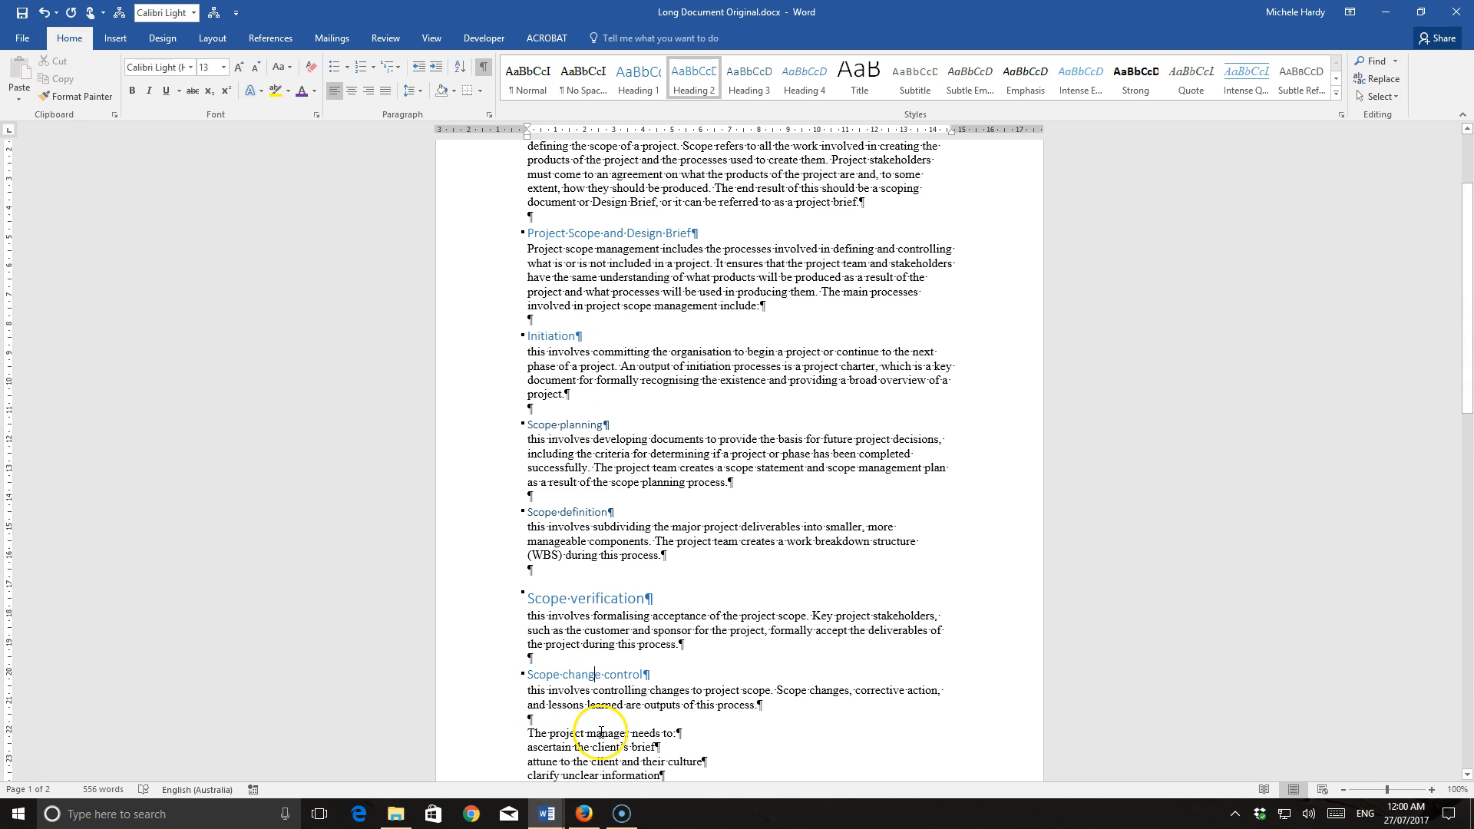
scroll(691, 668, down, 10)
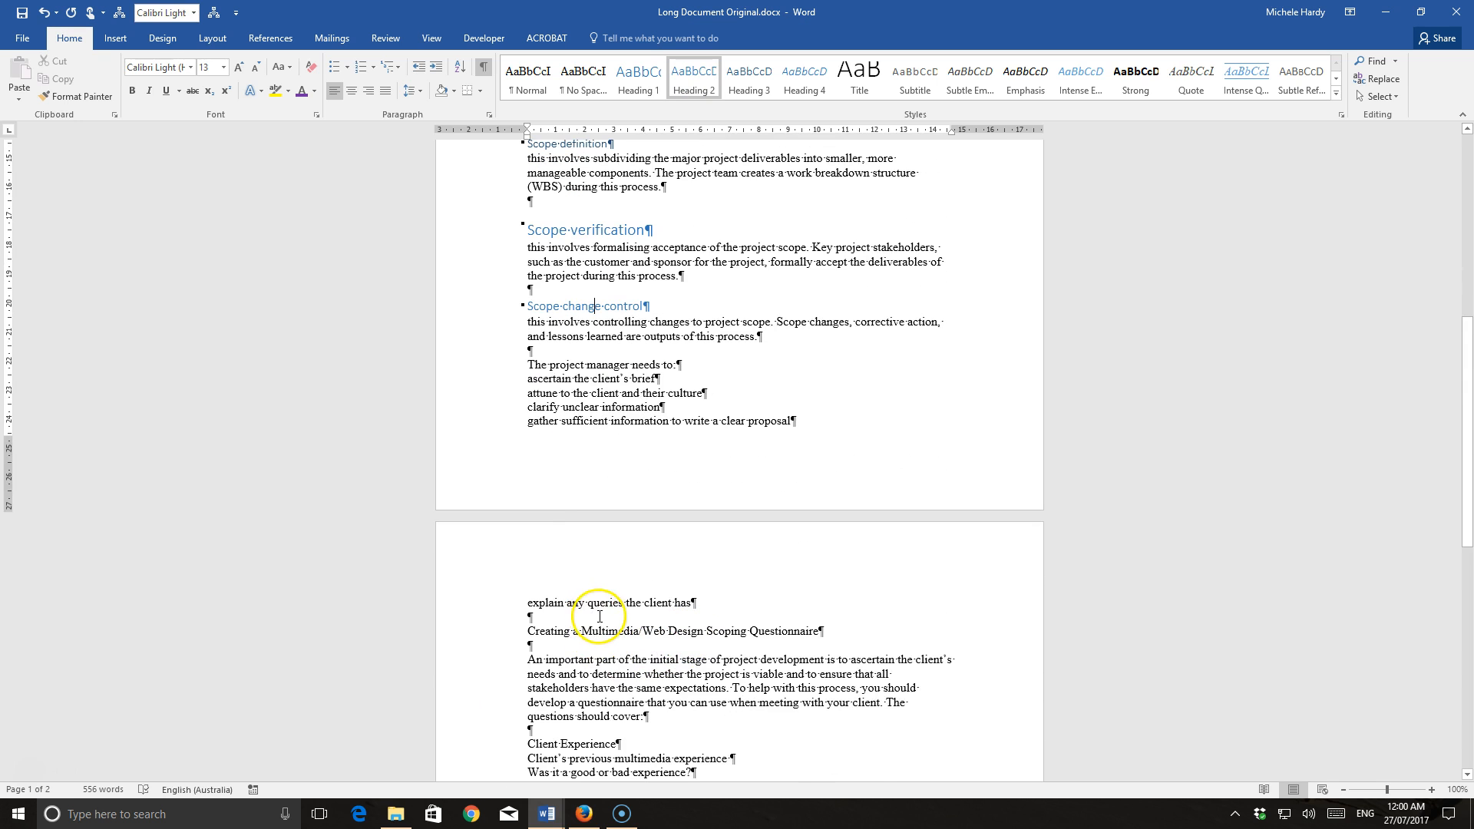
scroll(600, 617, down, 2)
click(657, 548)
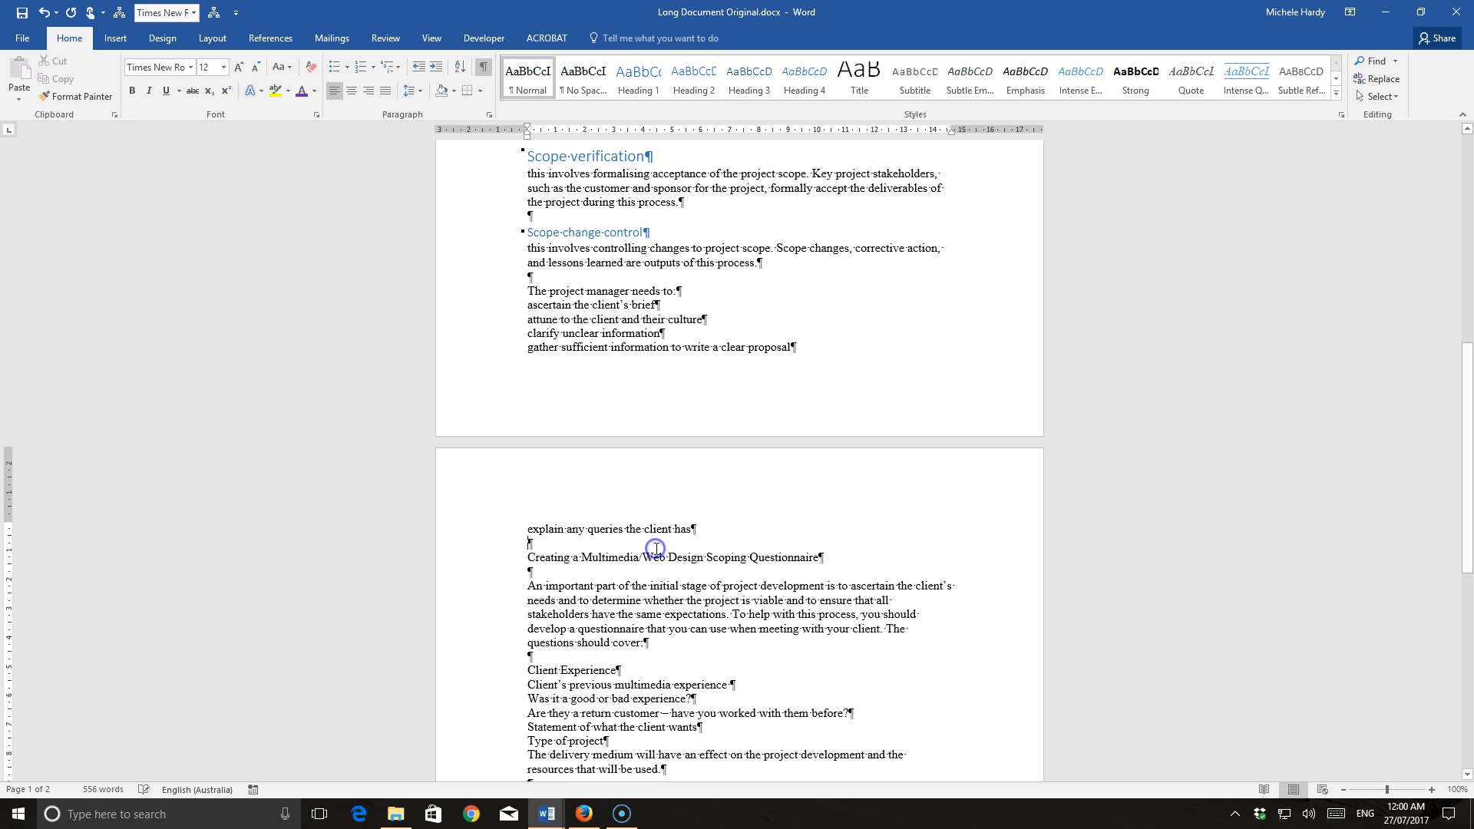
click(638, 77)
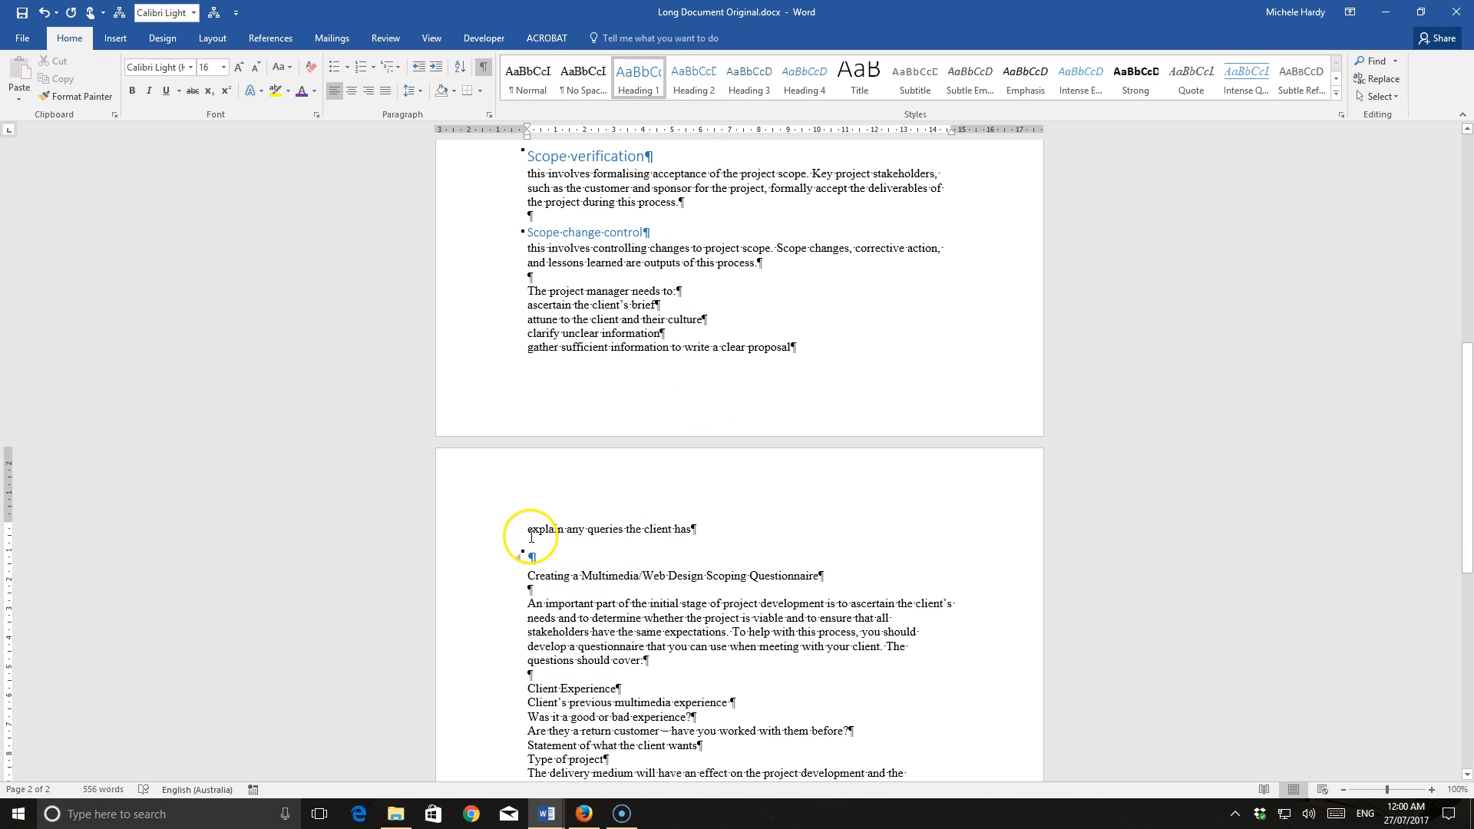
click(42, 16)
- Apply Heading 1 to "Creating a Multimedia/Web Design Scoping Questionnaire" and Heading 2 to "Client Experience" and "Type of Product"
click(638, 560)
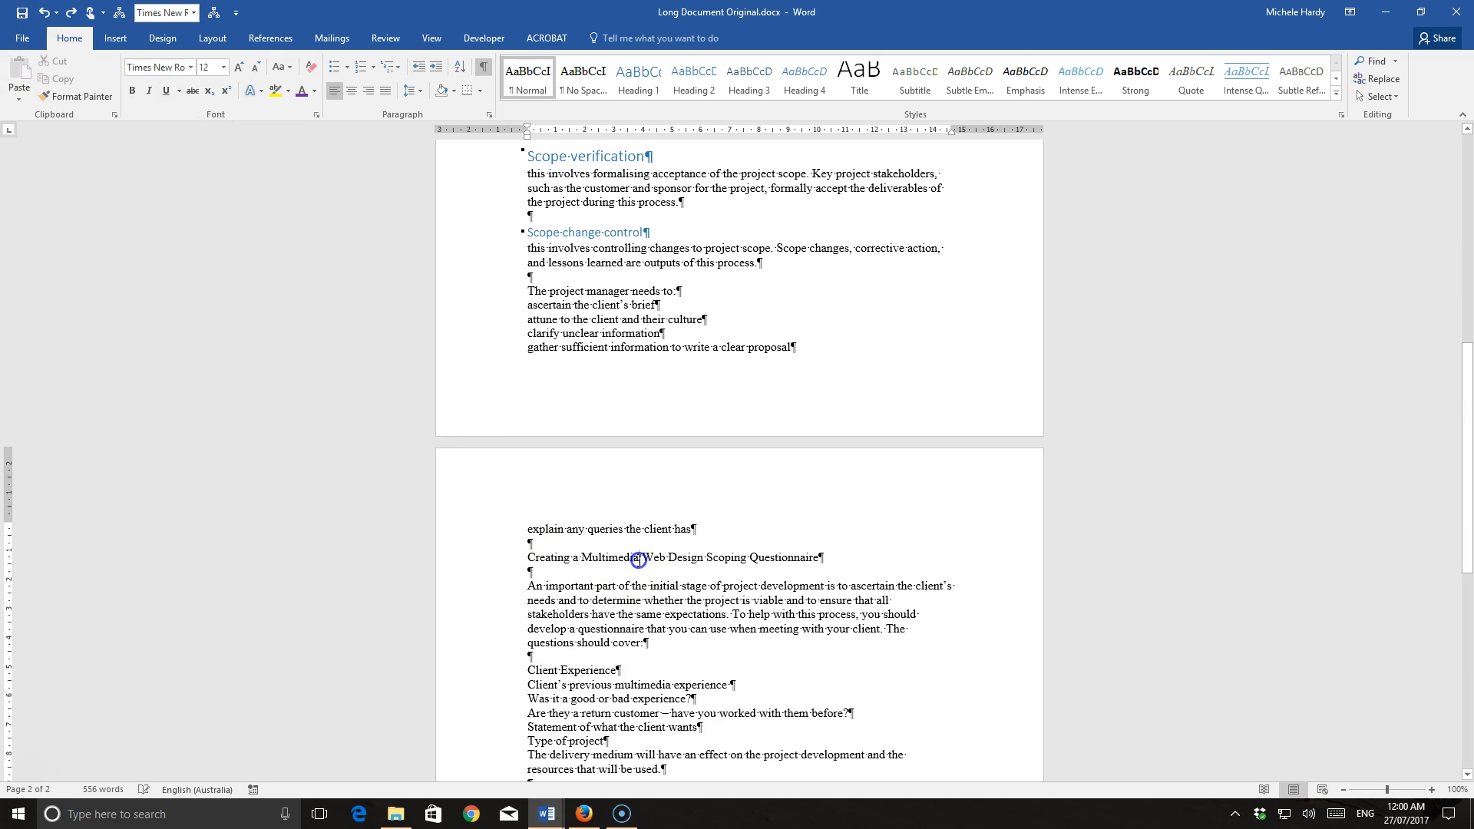
click(653, 65)
click(589, 691)
click(693, 73)
scroll(731, 351, down, 1)
scroll(687, 477, down, 2)
click(586, 673)
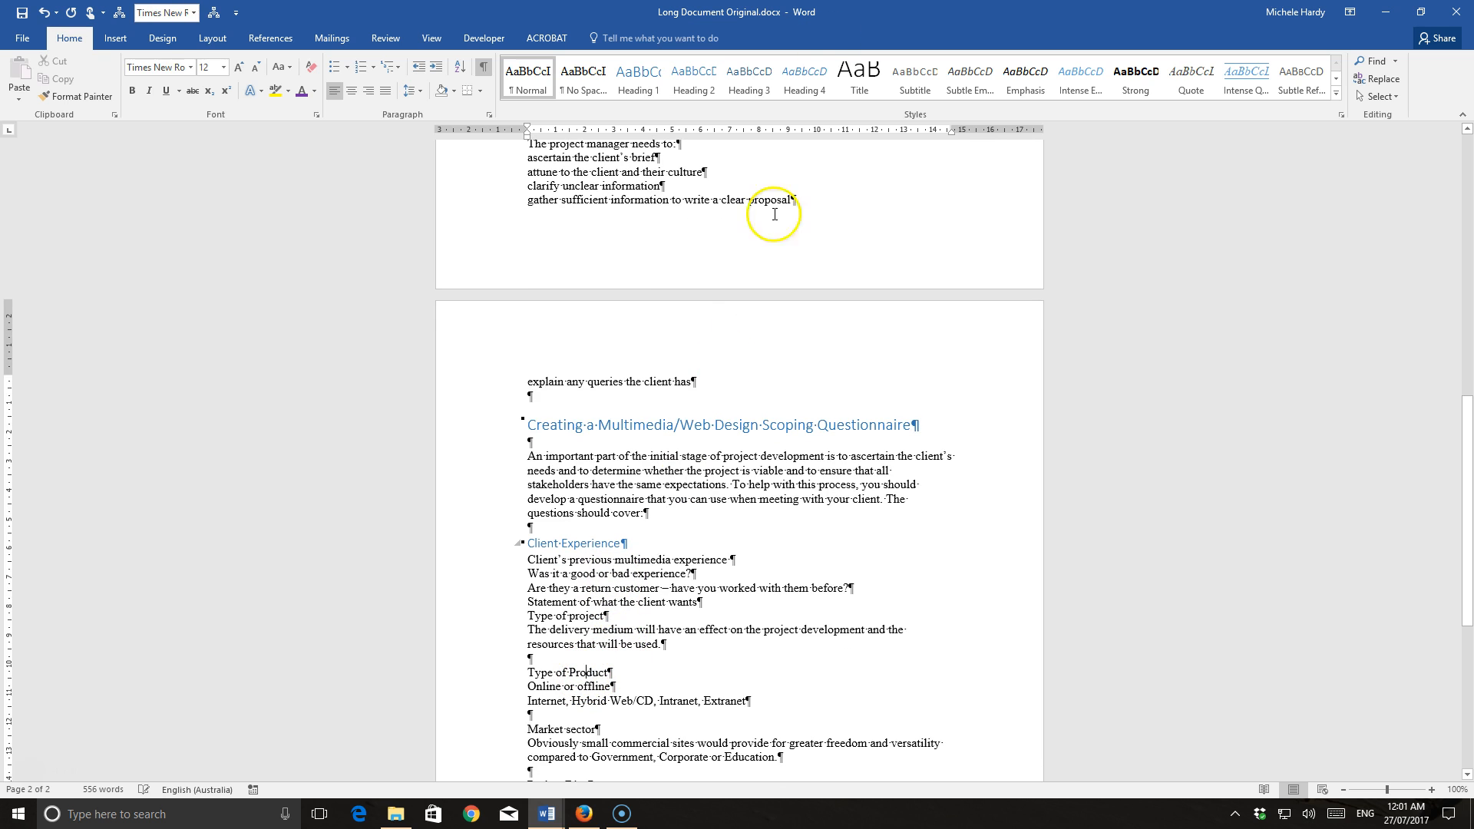
click(694, 73)
- Apply the Heading 3 style to the "Market sector" and "Project Bias" lines
scroll(740, 356, down, 2)
click(574, 623)
click(749, 73)
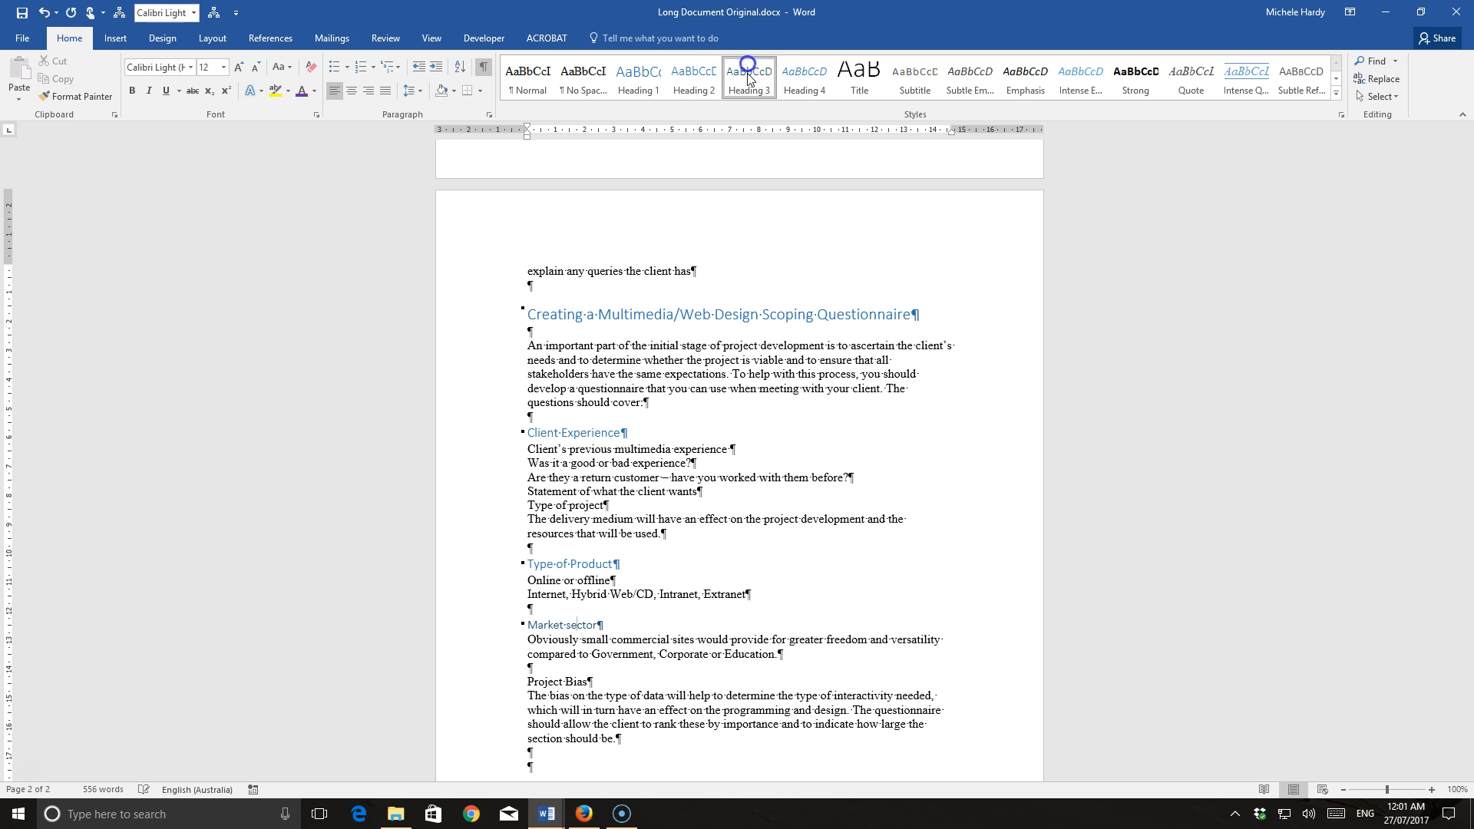
click(566, 682)
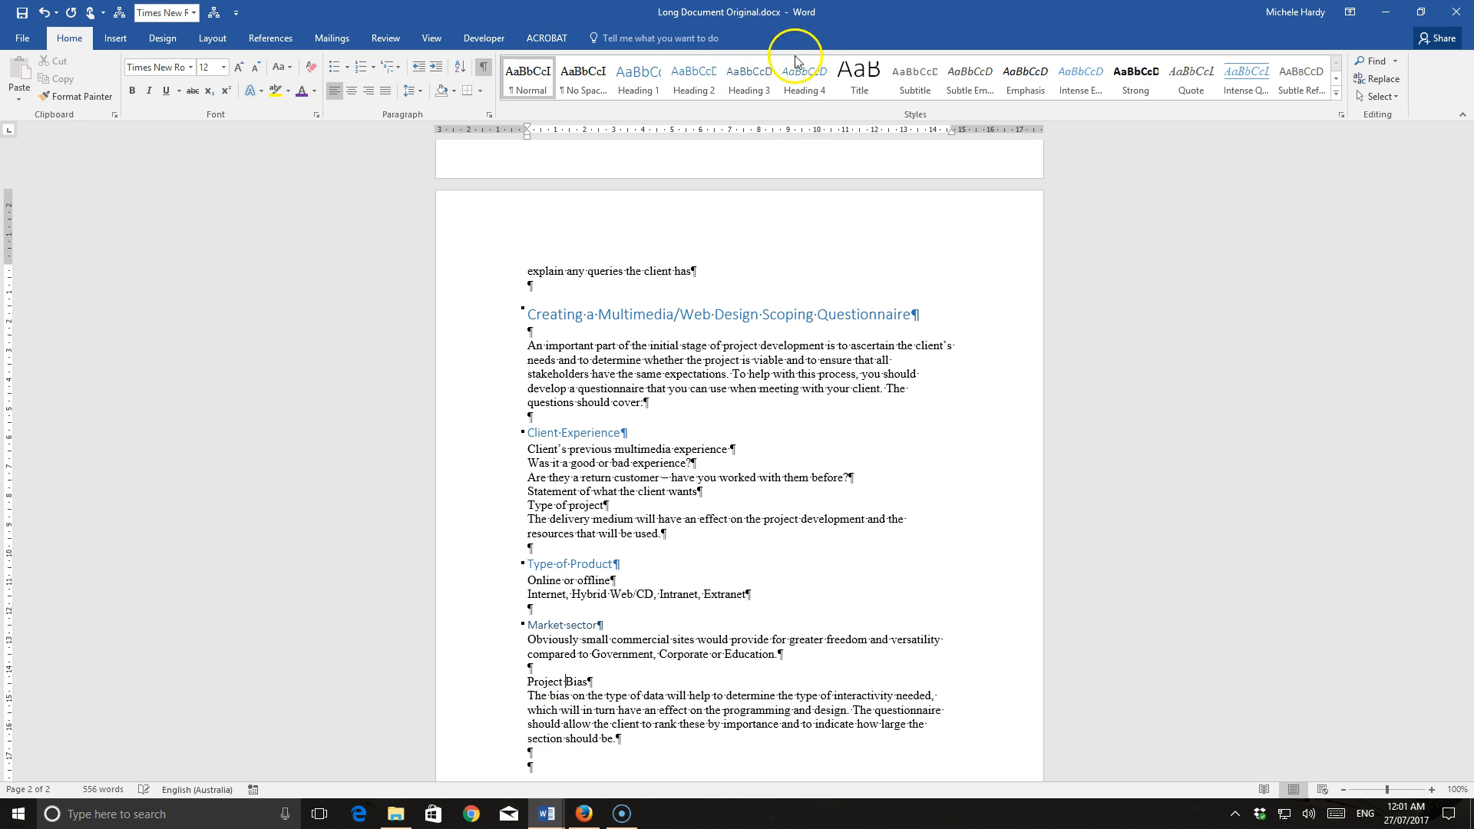
click(749, 76)
- Format the "DESIGN BRIEF" heading at the start of the document in purple Arial Black
scroll(790, 562, down, 5)
scroll(760, 565, up, 15)
scroll(751, 523, up, 5)
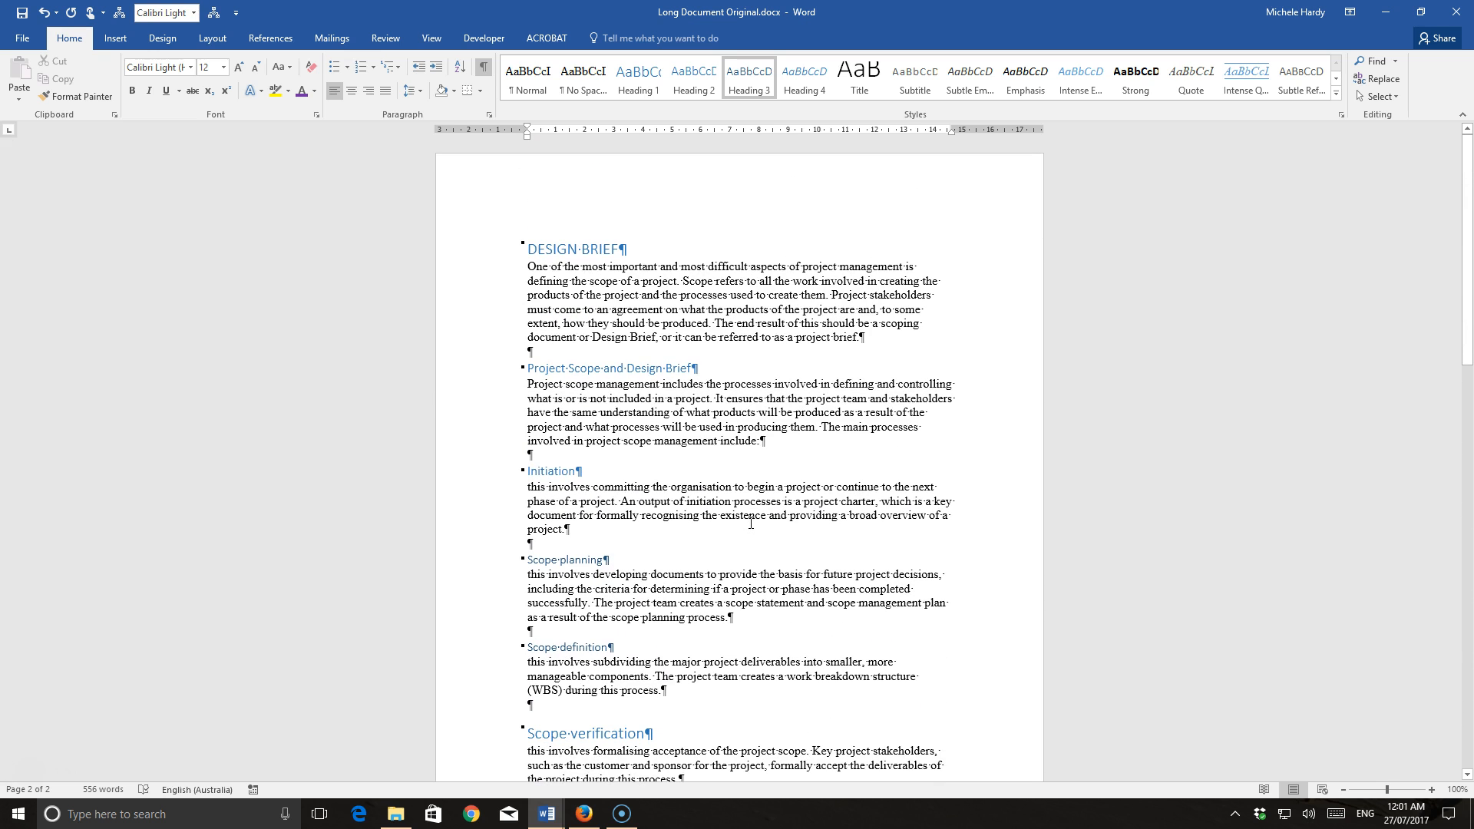
click(772, 395)
mouse_move(527, 246)
drag(529, 246, 616, 251)
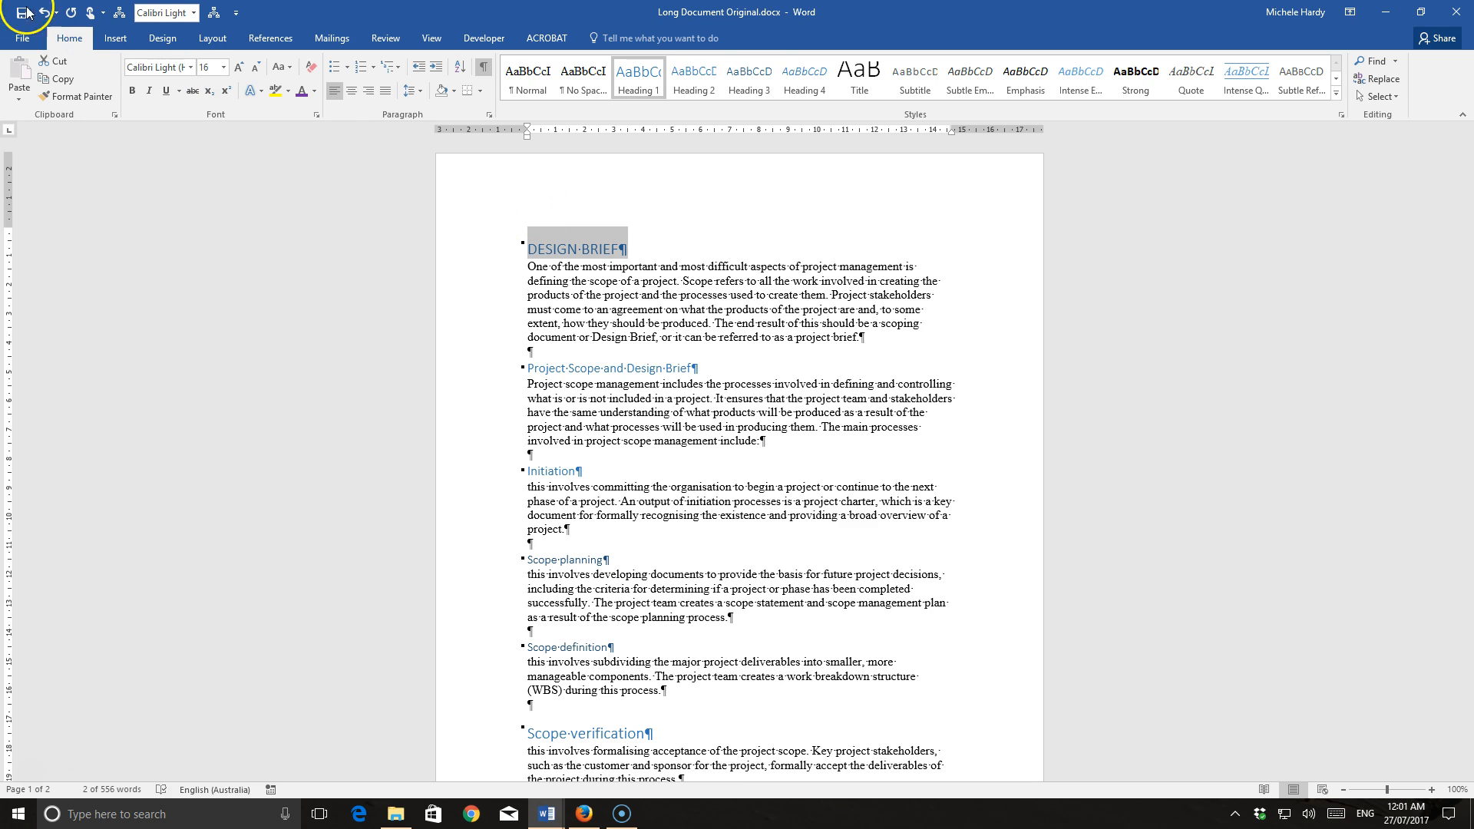
click(191, 67)
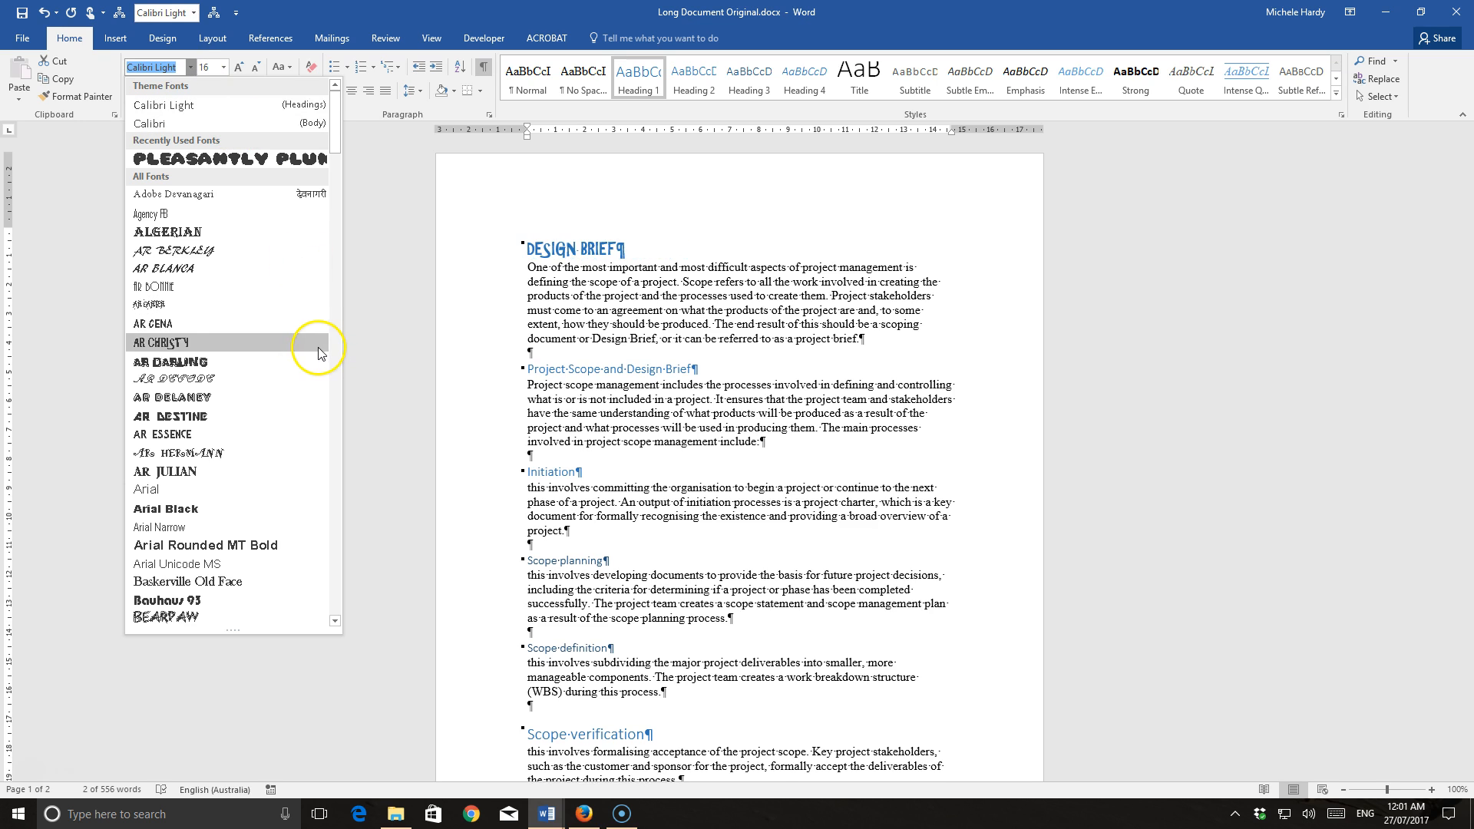
scroll(311, 345, down, 1)
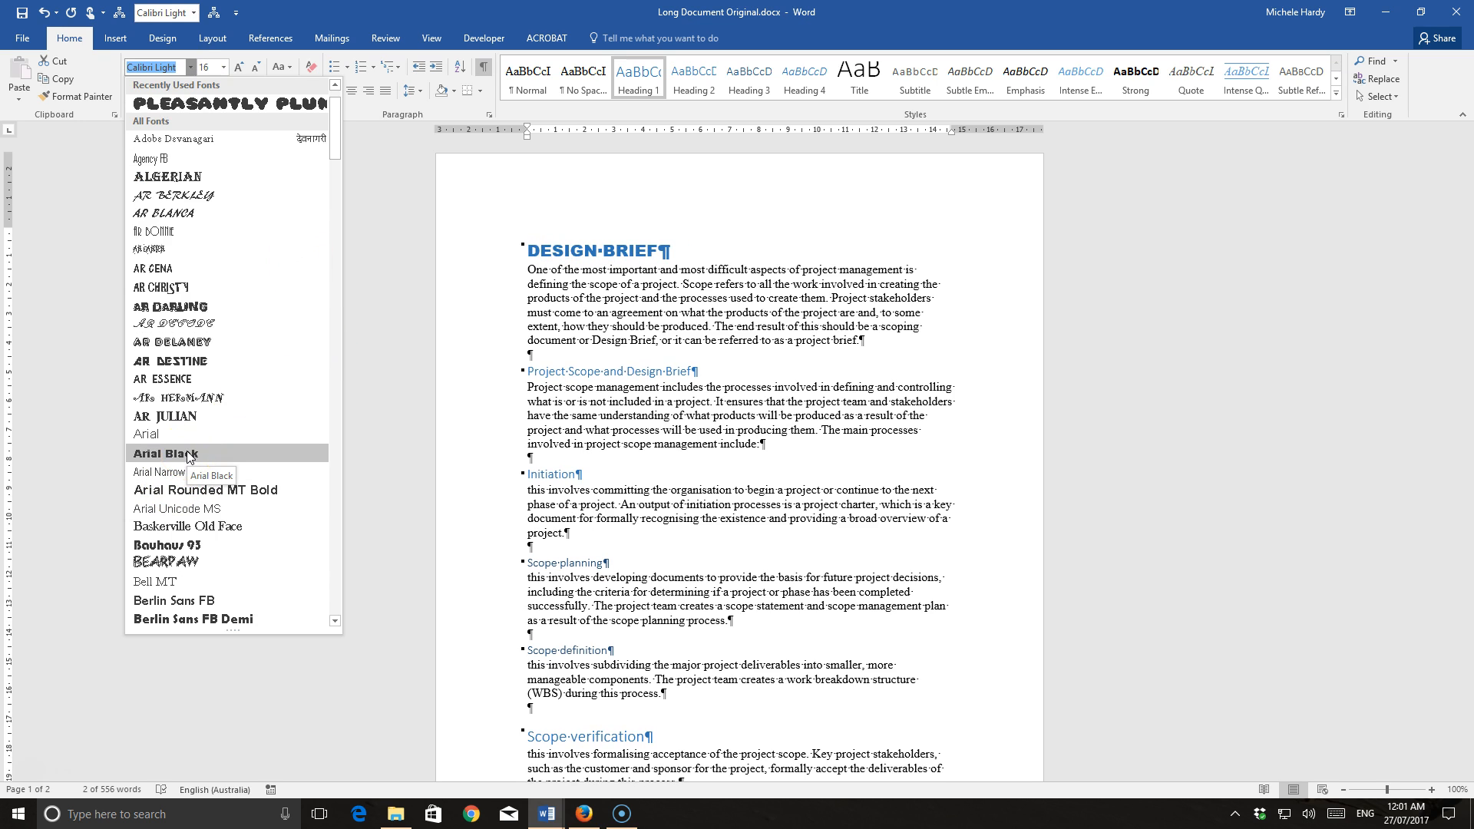
click(188, 454)
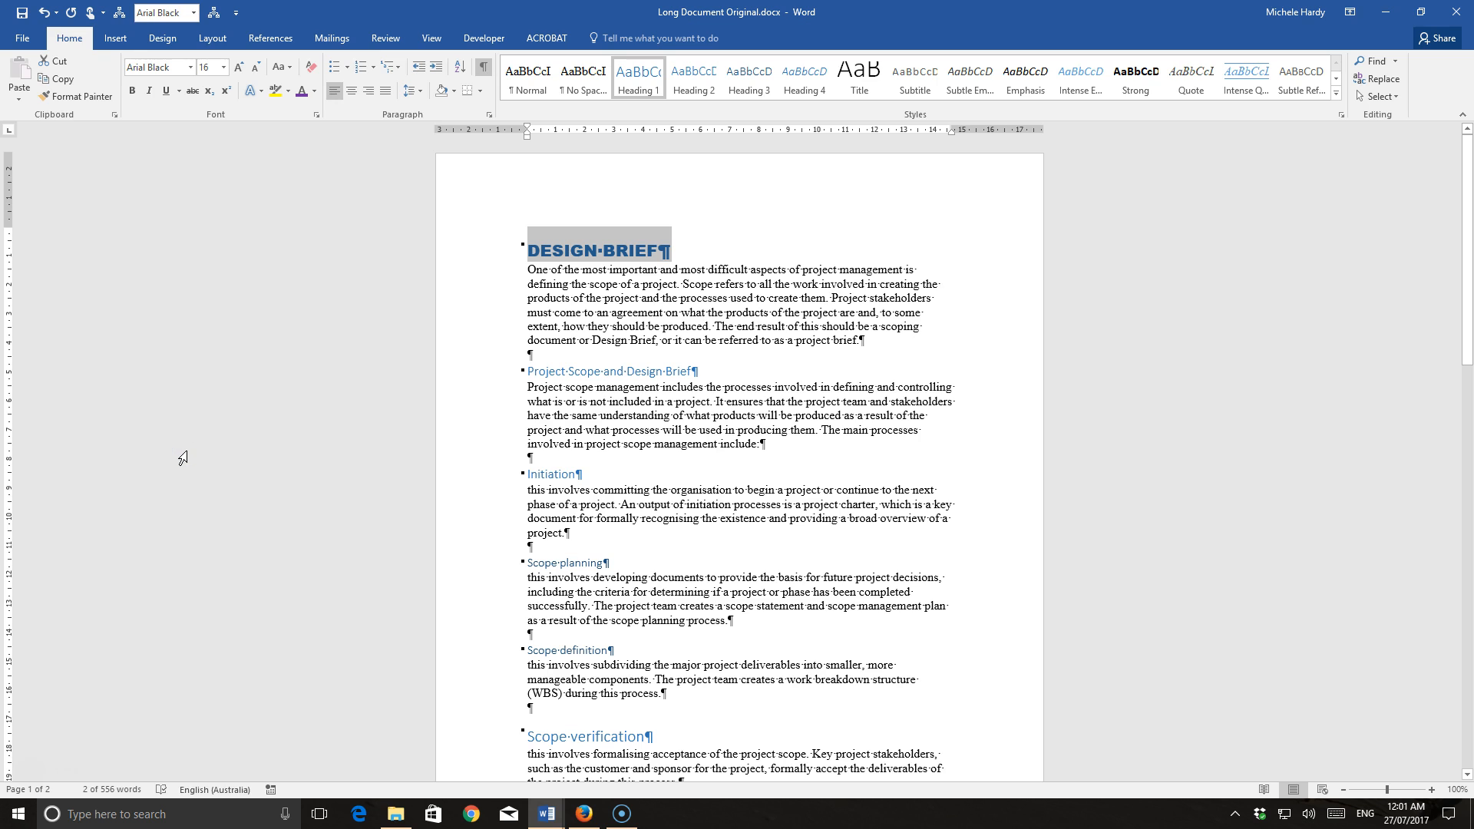
click(302, 93)
- Update the Heading 1 style to match the selected "DESIGN BRIEF" heading and check the other Heading 1 lines
right_click(638, 80)
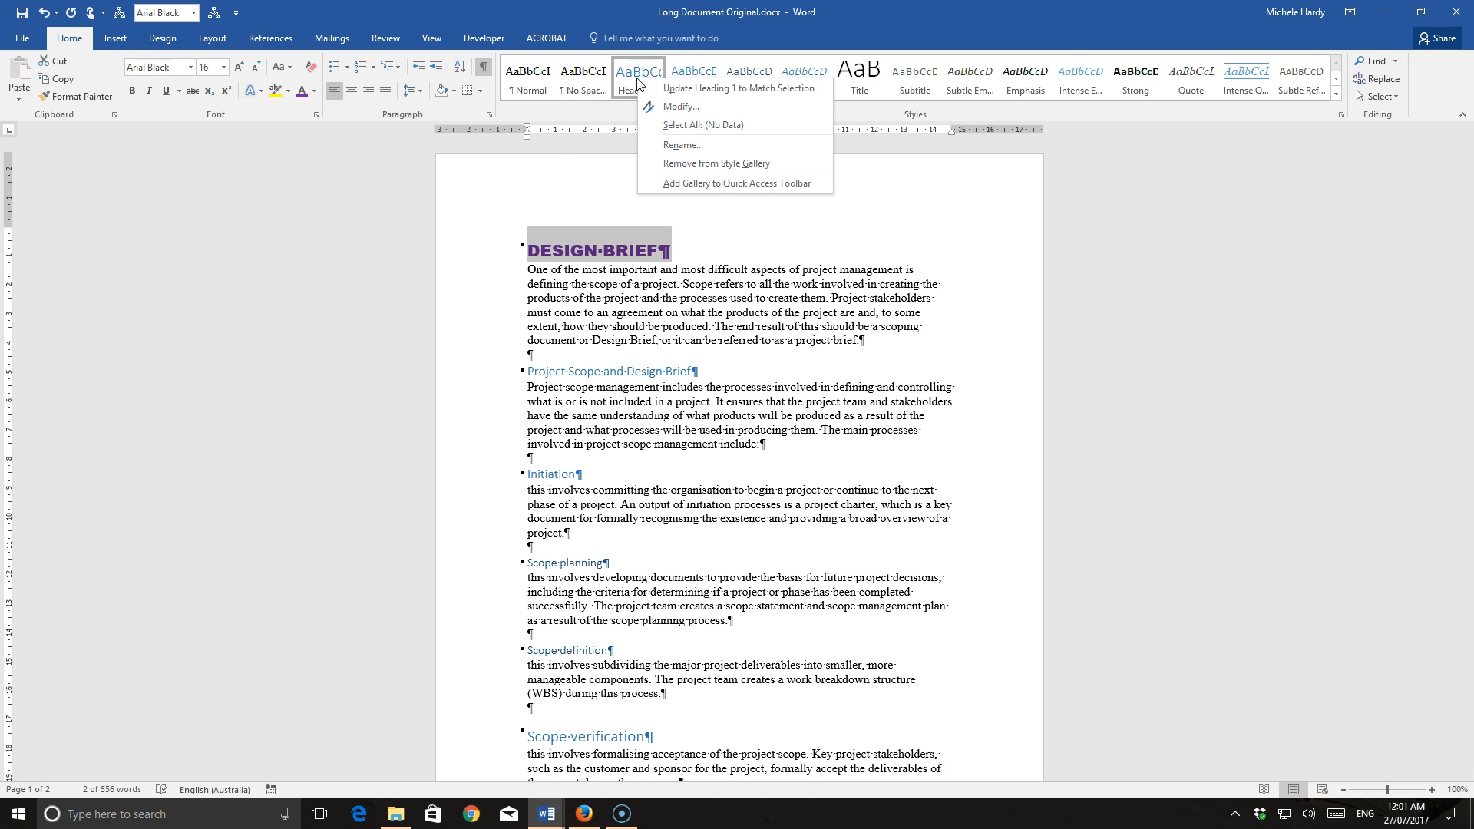
click(728, 91)
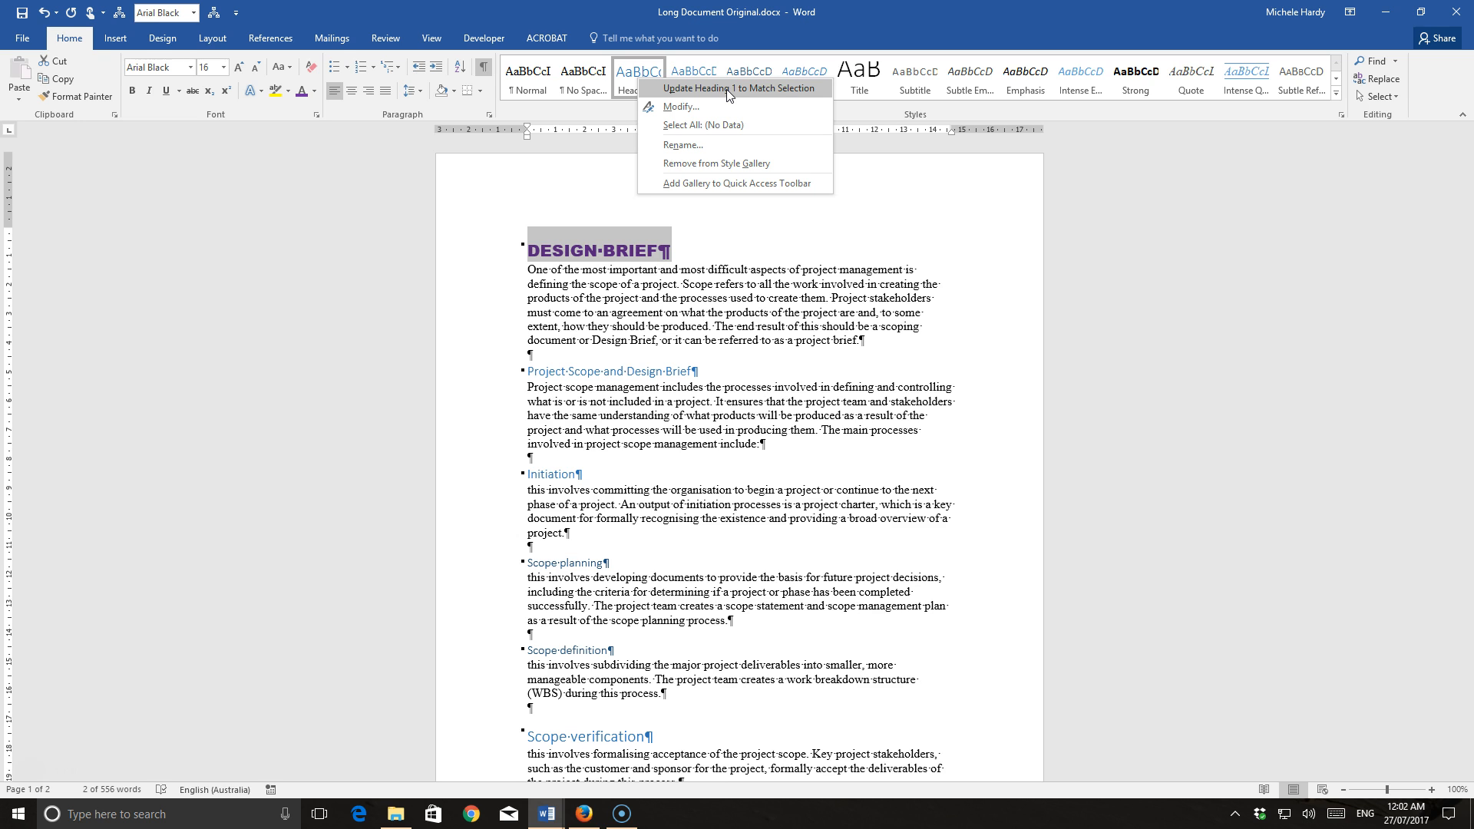
click(728, 89)
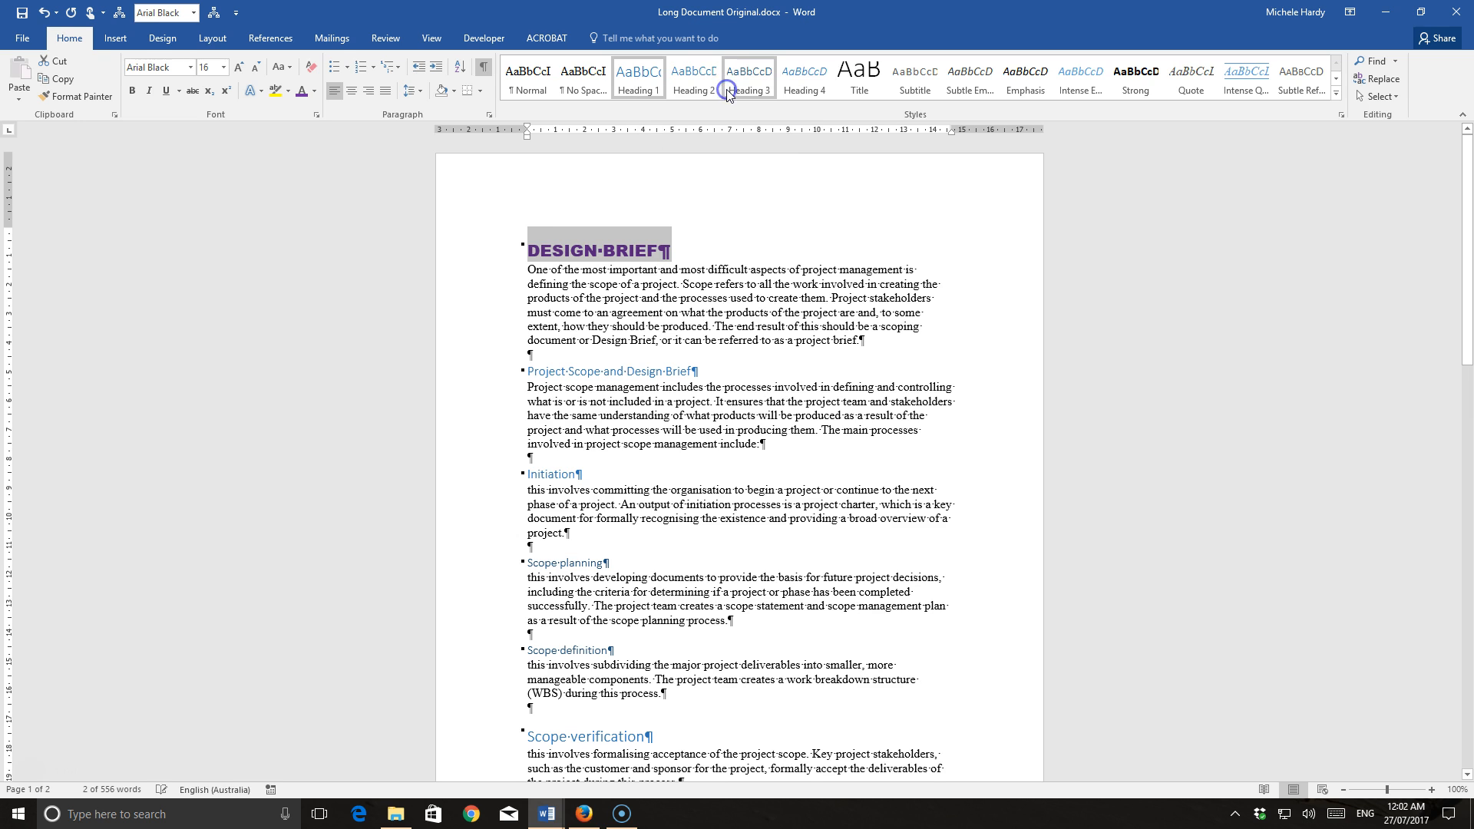
scroll(351, 548, down, 17)
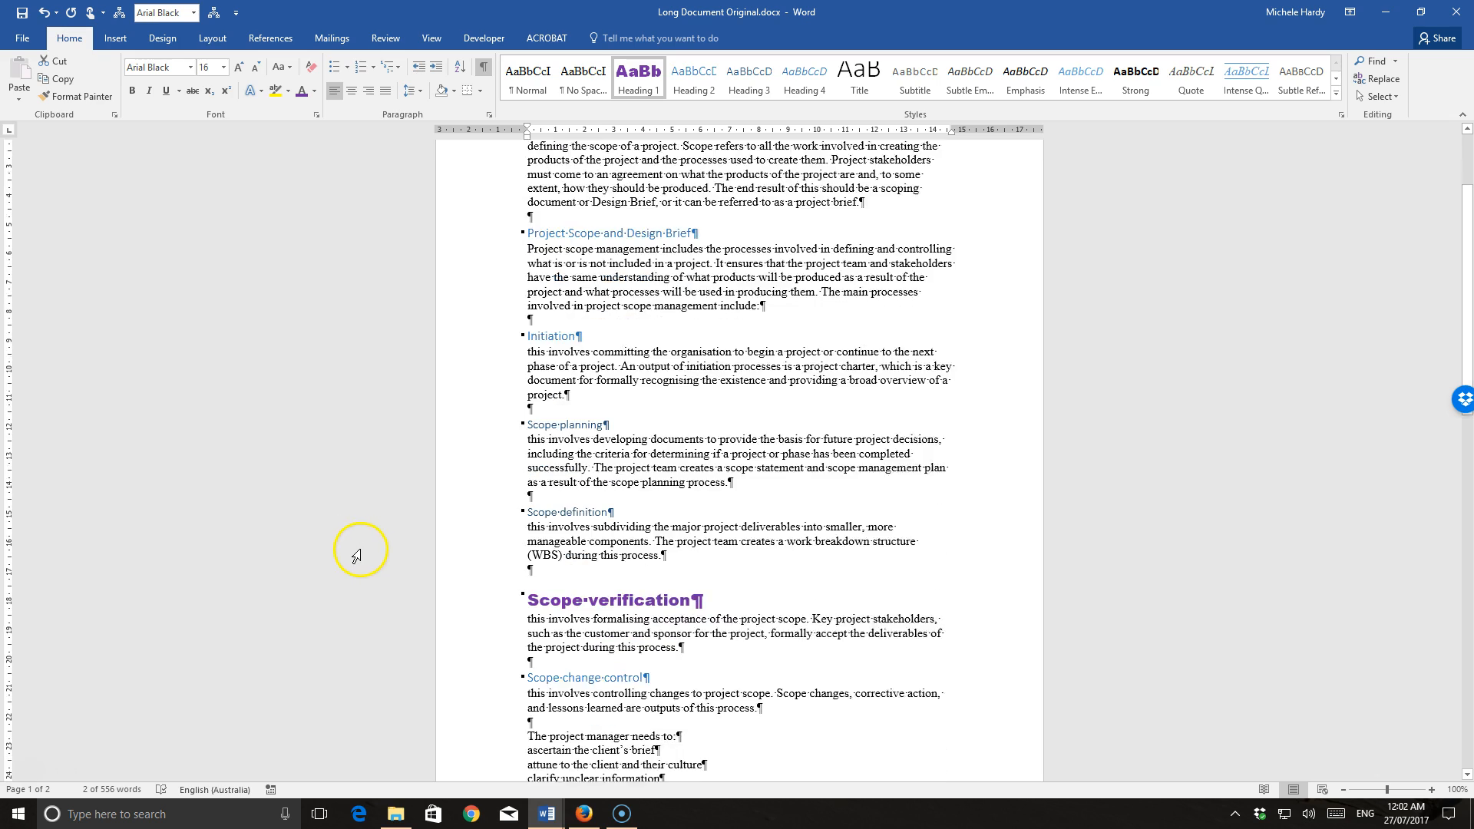
scroll(352, 555, down, 6)
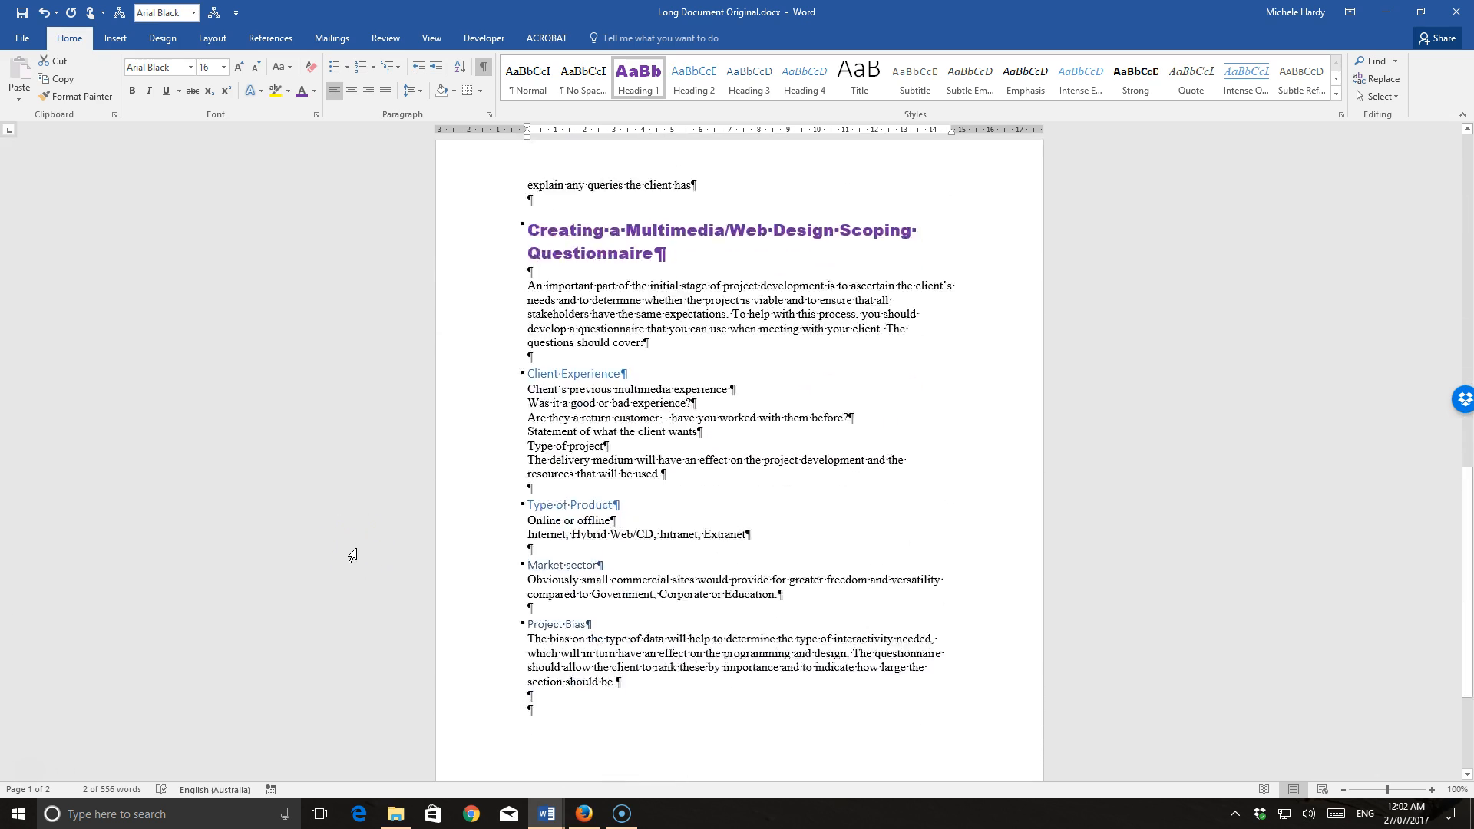
scroll(349, 553, up, 8)
scroll(347, 515, up, 13)
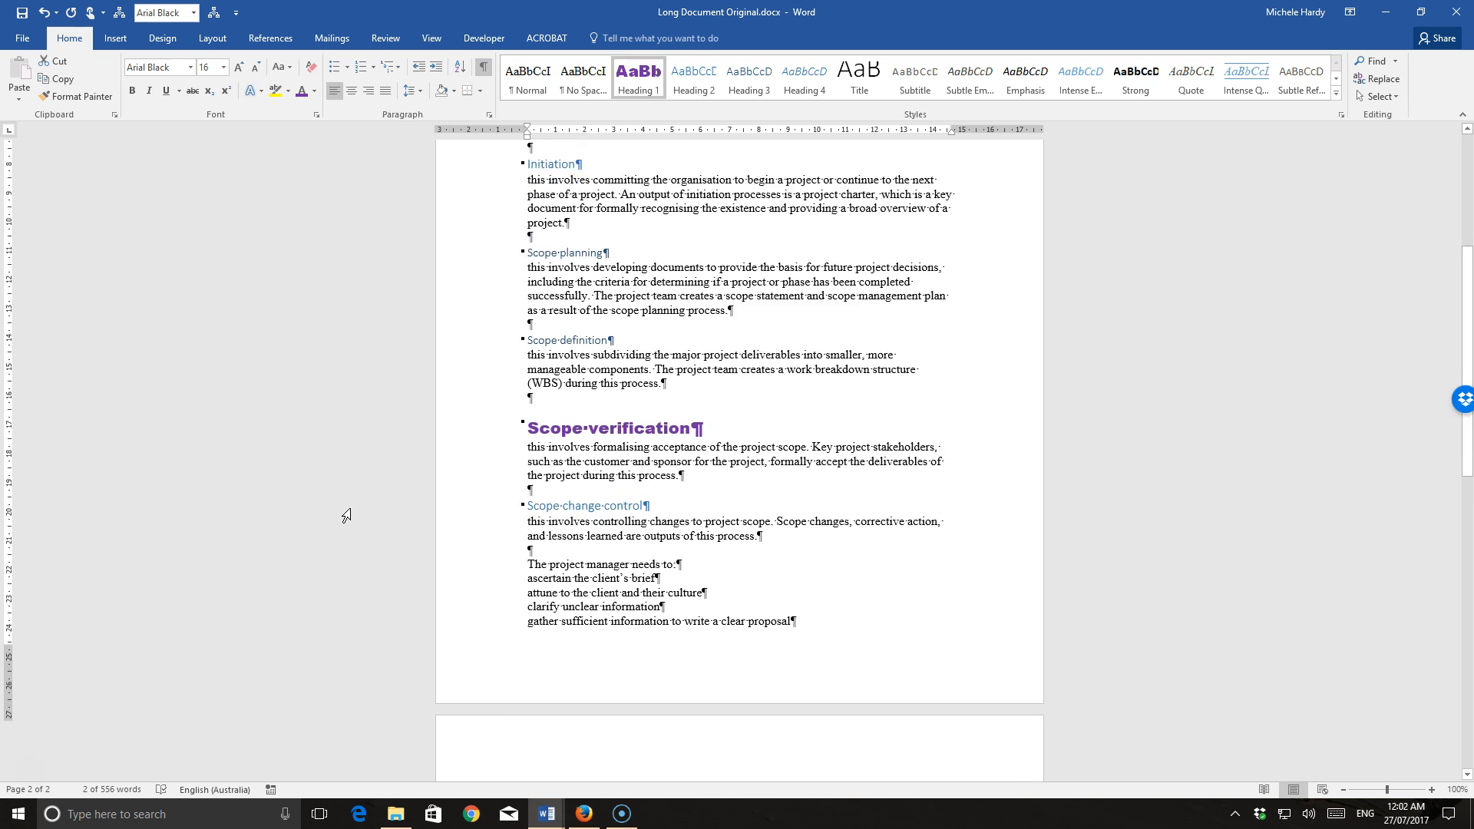
scroll(347, 515, up, 1)
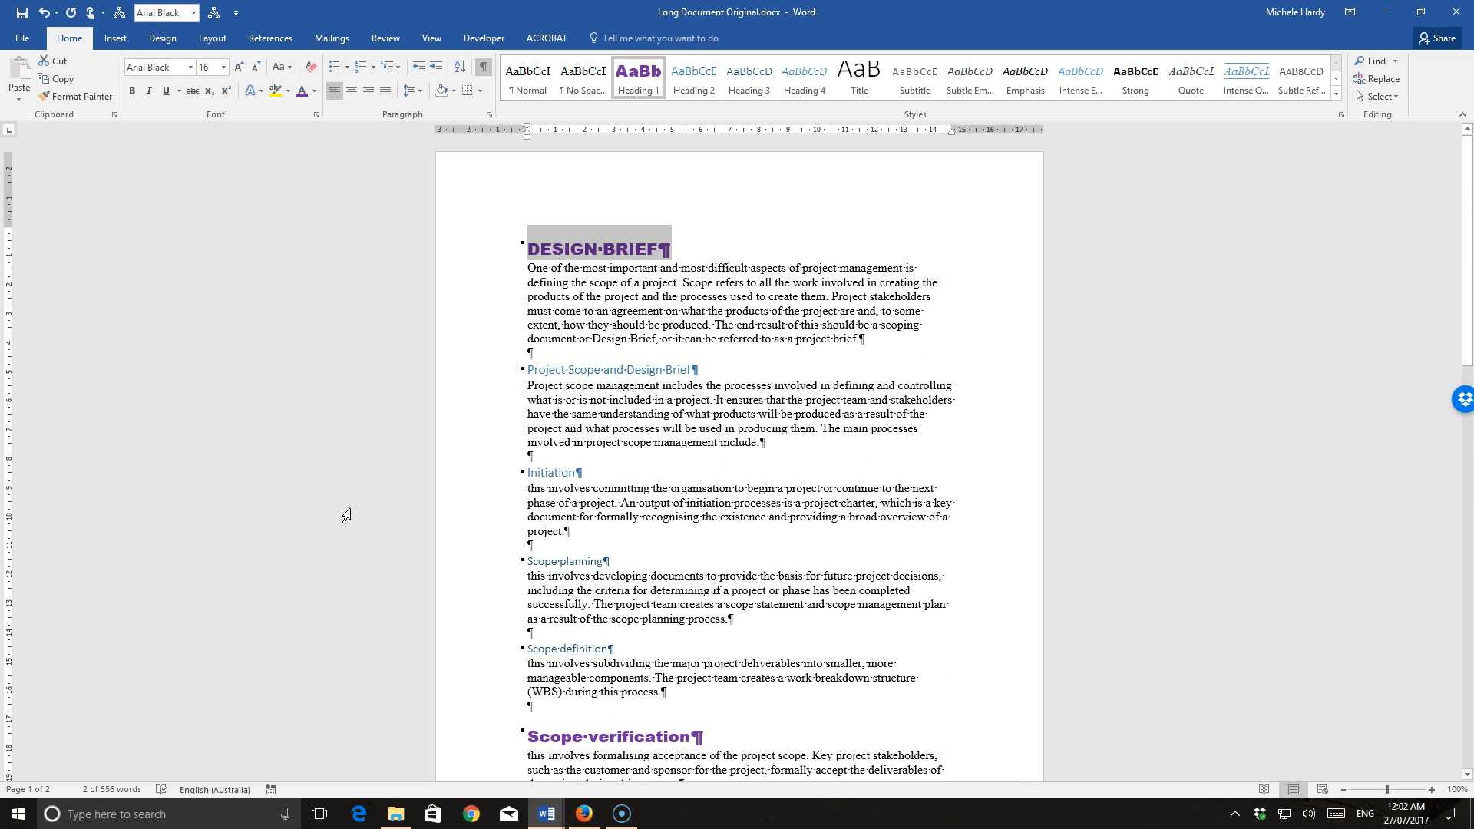
- Deselect the heading and show the Navigation Pane with the document's headings
click(617, 339)
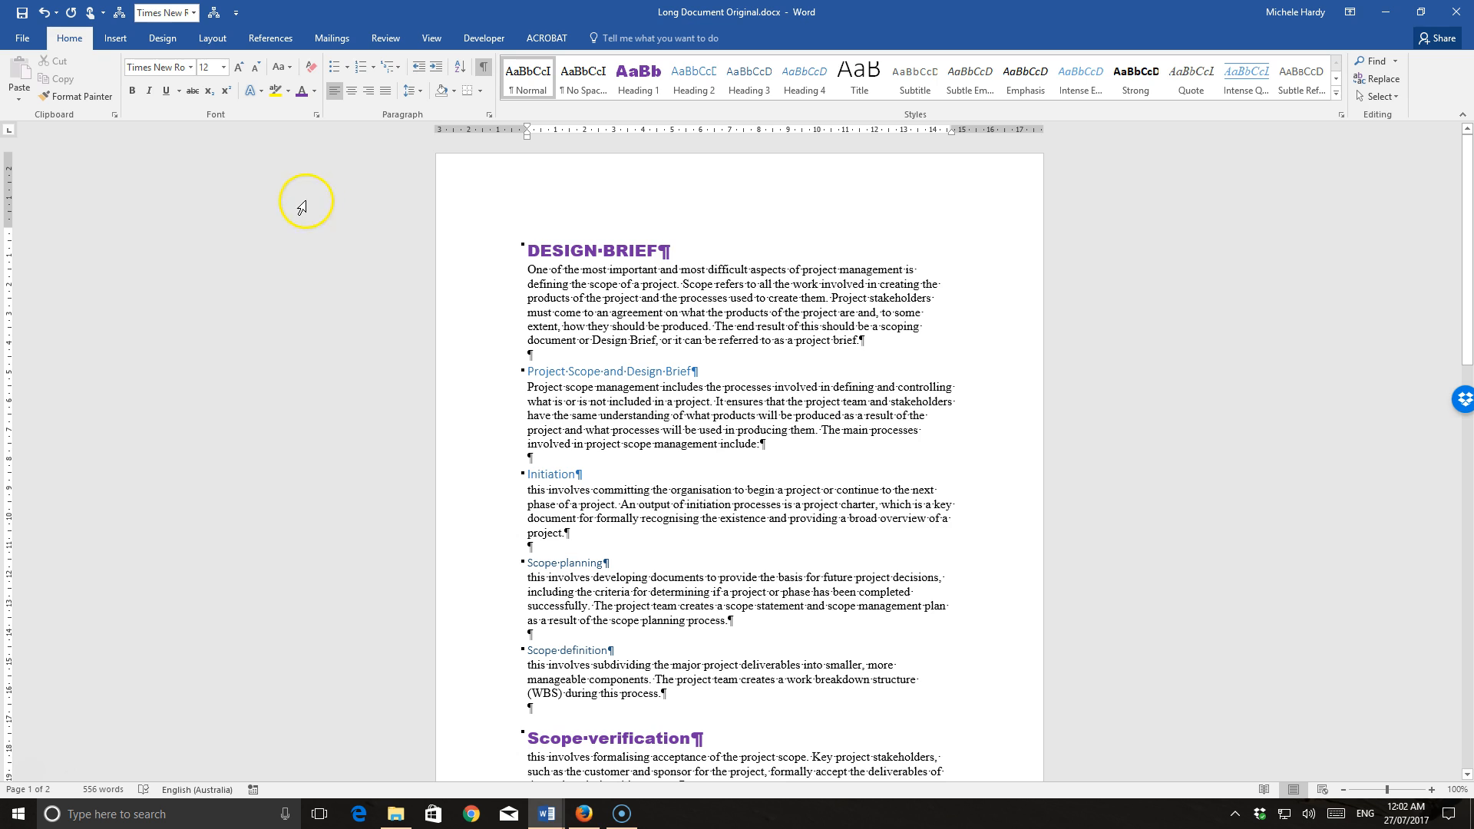
click(432, 38)
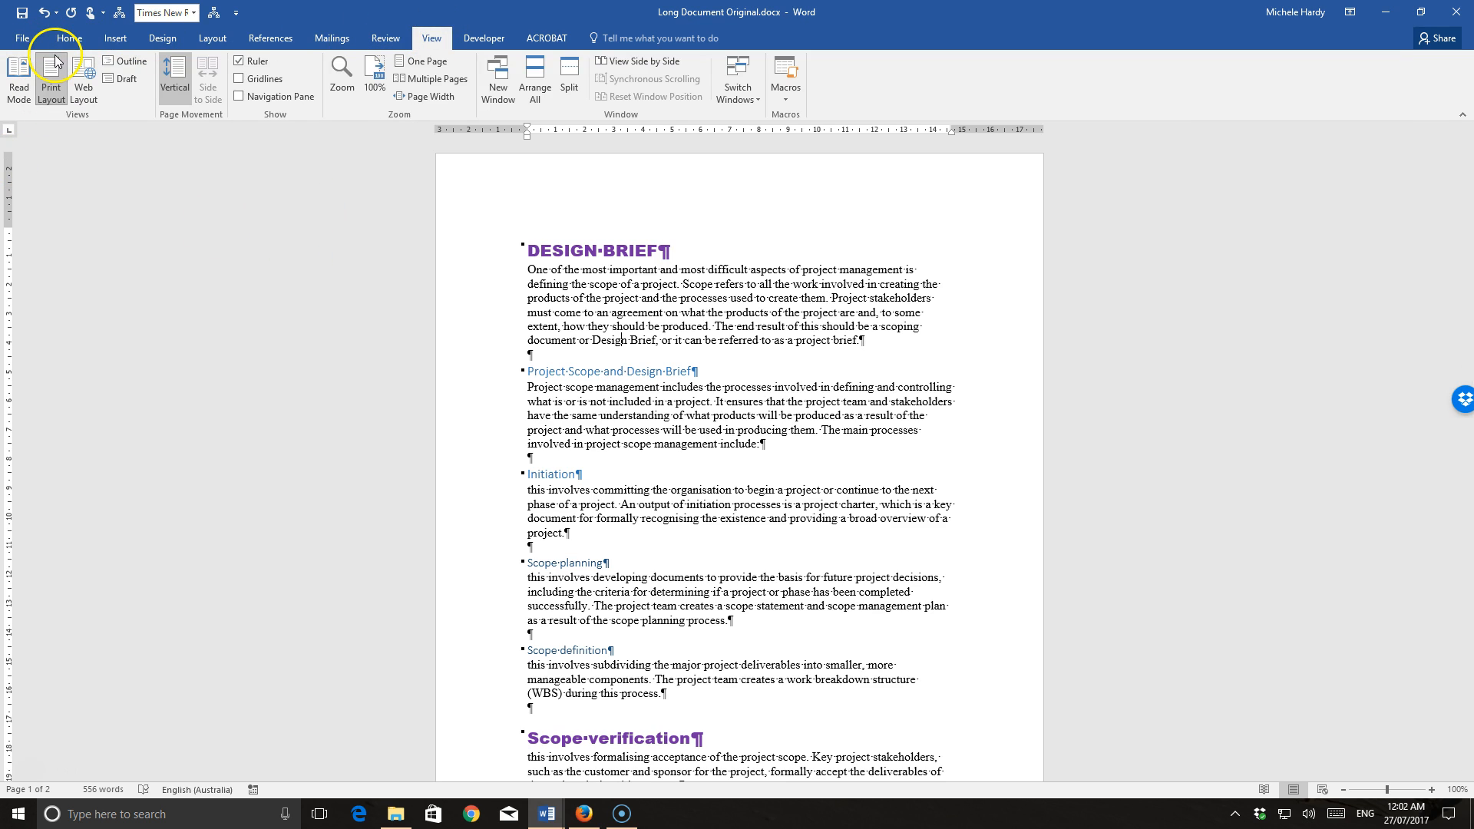
click(238, 96)
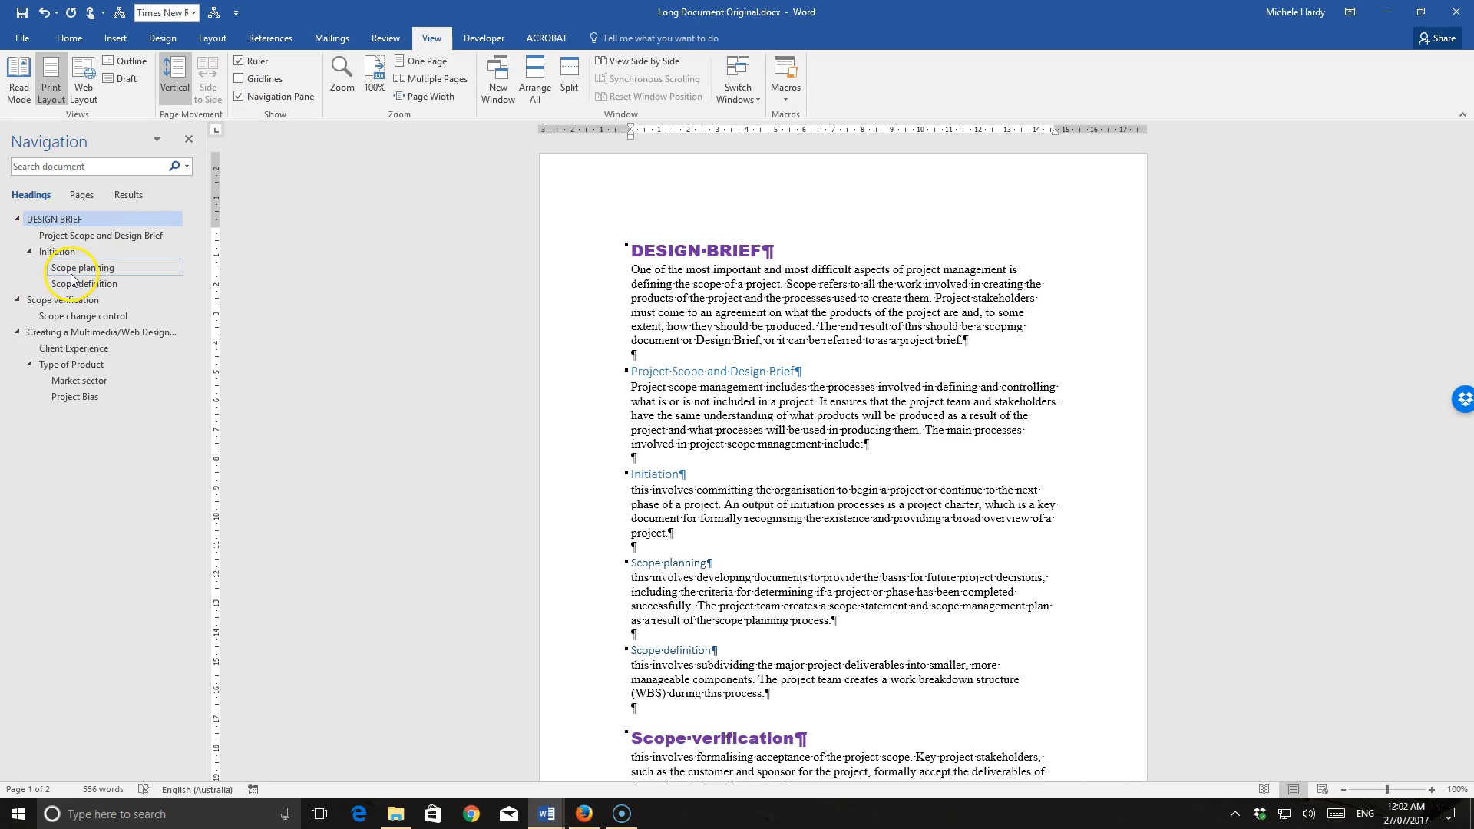
- Jump to several headings through the Navigation Pane, return to "DESIGN BRIEF", and hide the pane
click(73, 271)
click(74, 318)
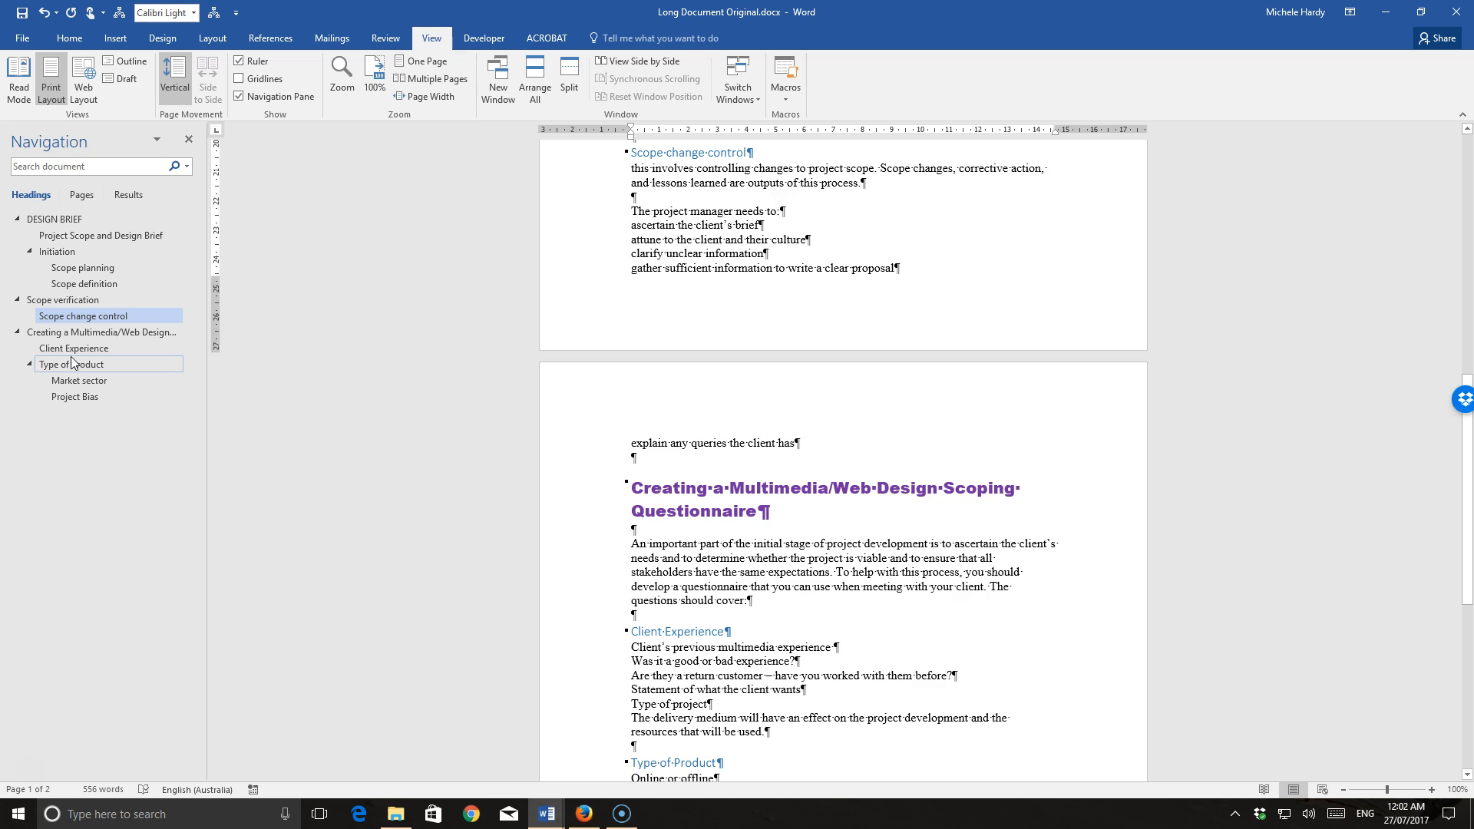
click(47, 346)
click(42, 333)
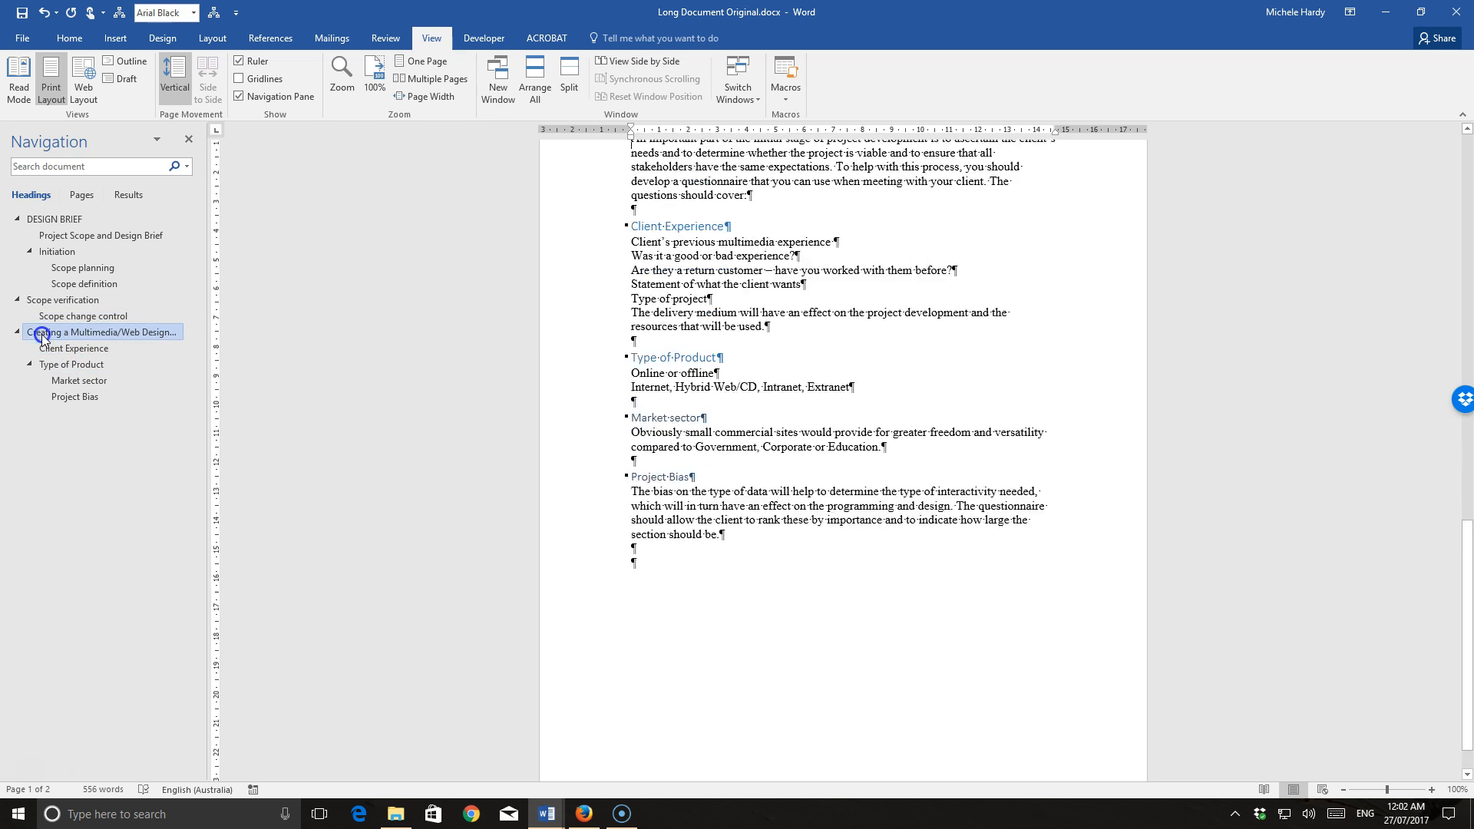
click(34, 300)
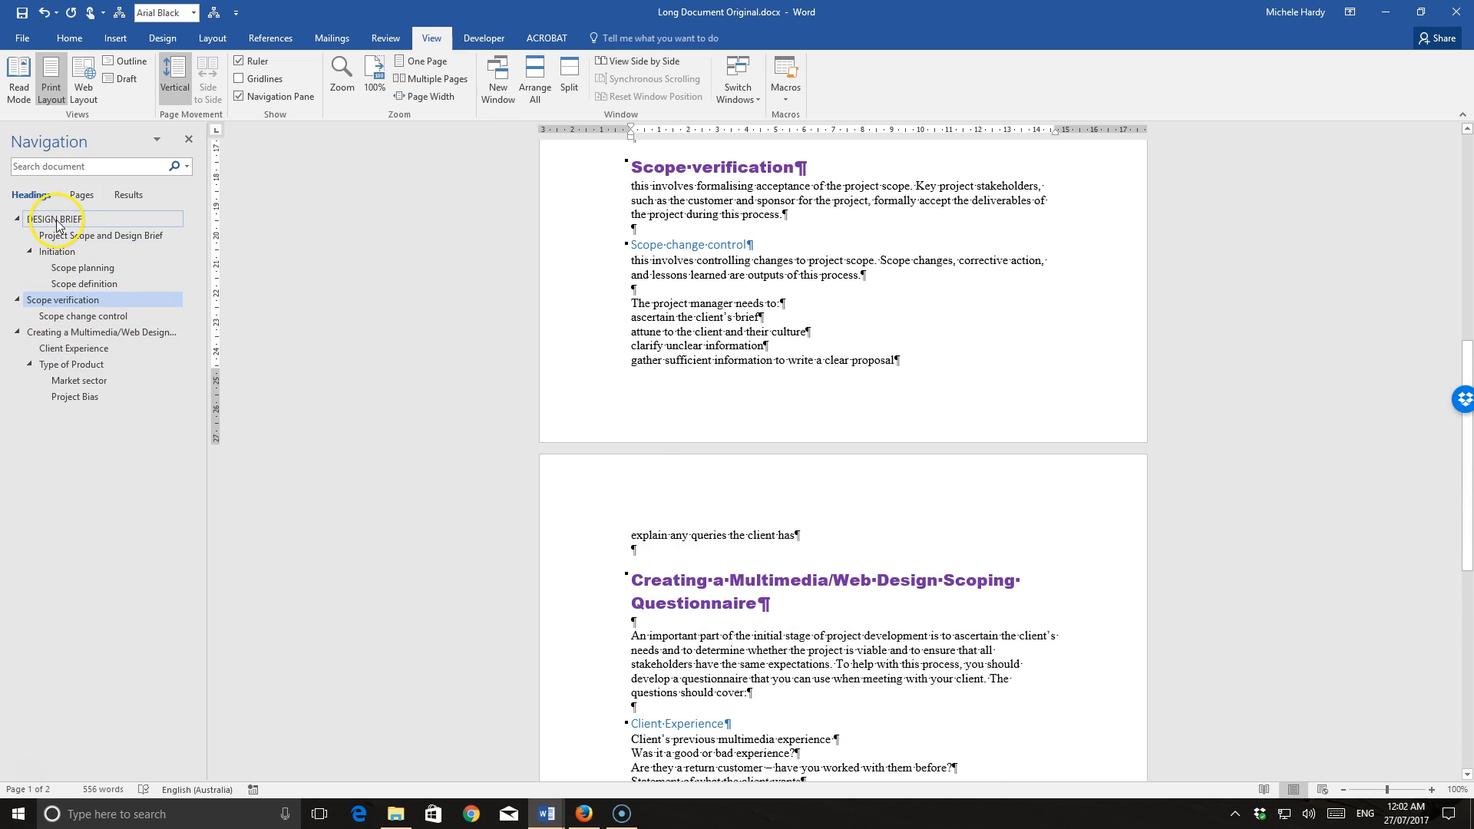
click(57, 220)
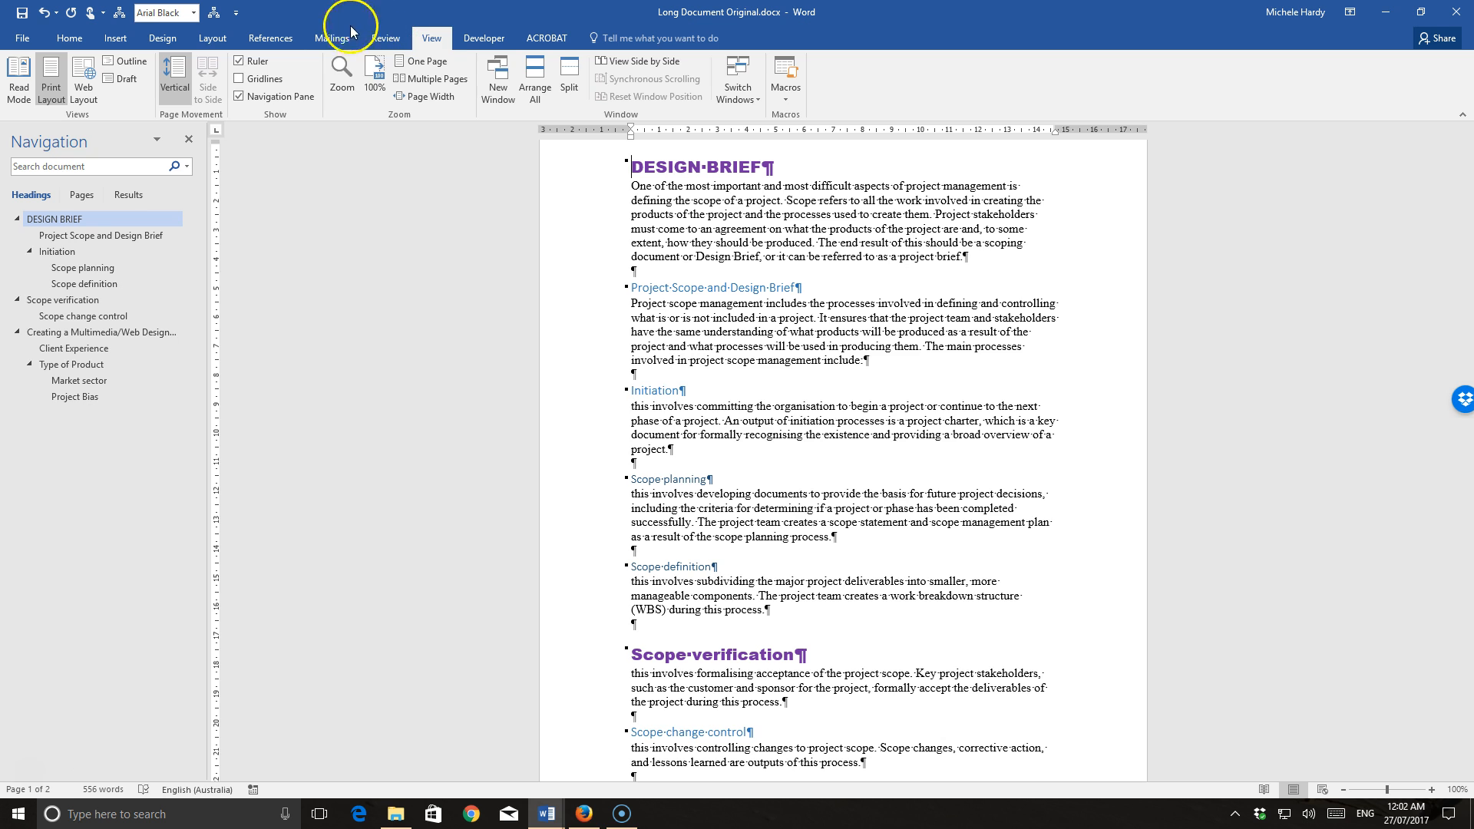
click(240, 97)
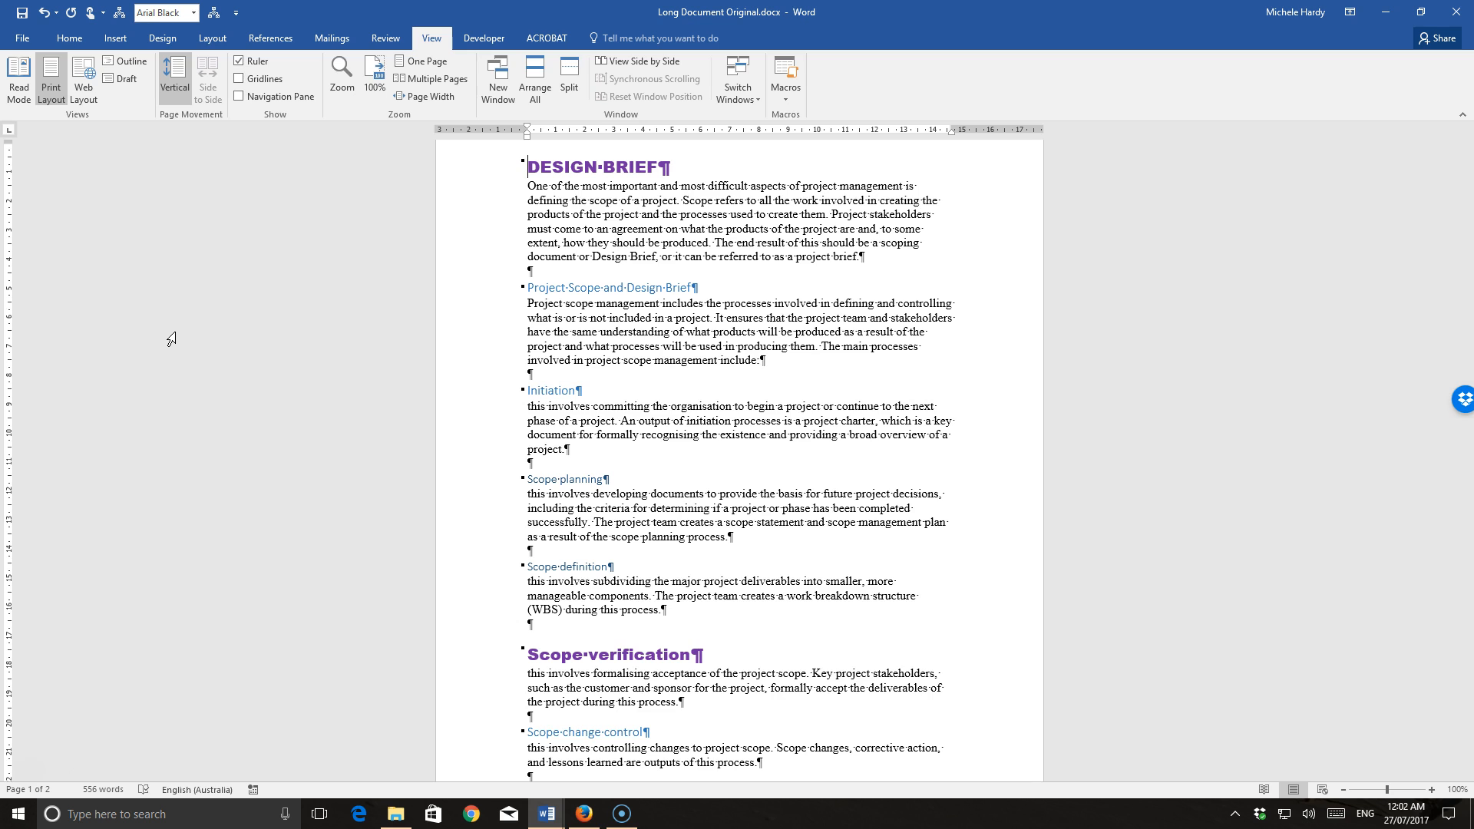
- Insert an empty paragraph above the "DESIGN BRIEF" heading and give it the Normal style
key(Return)
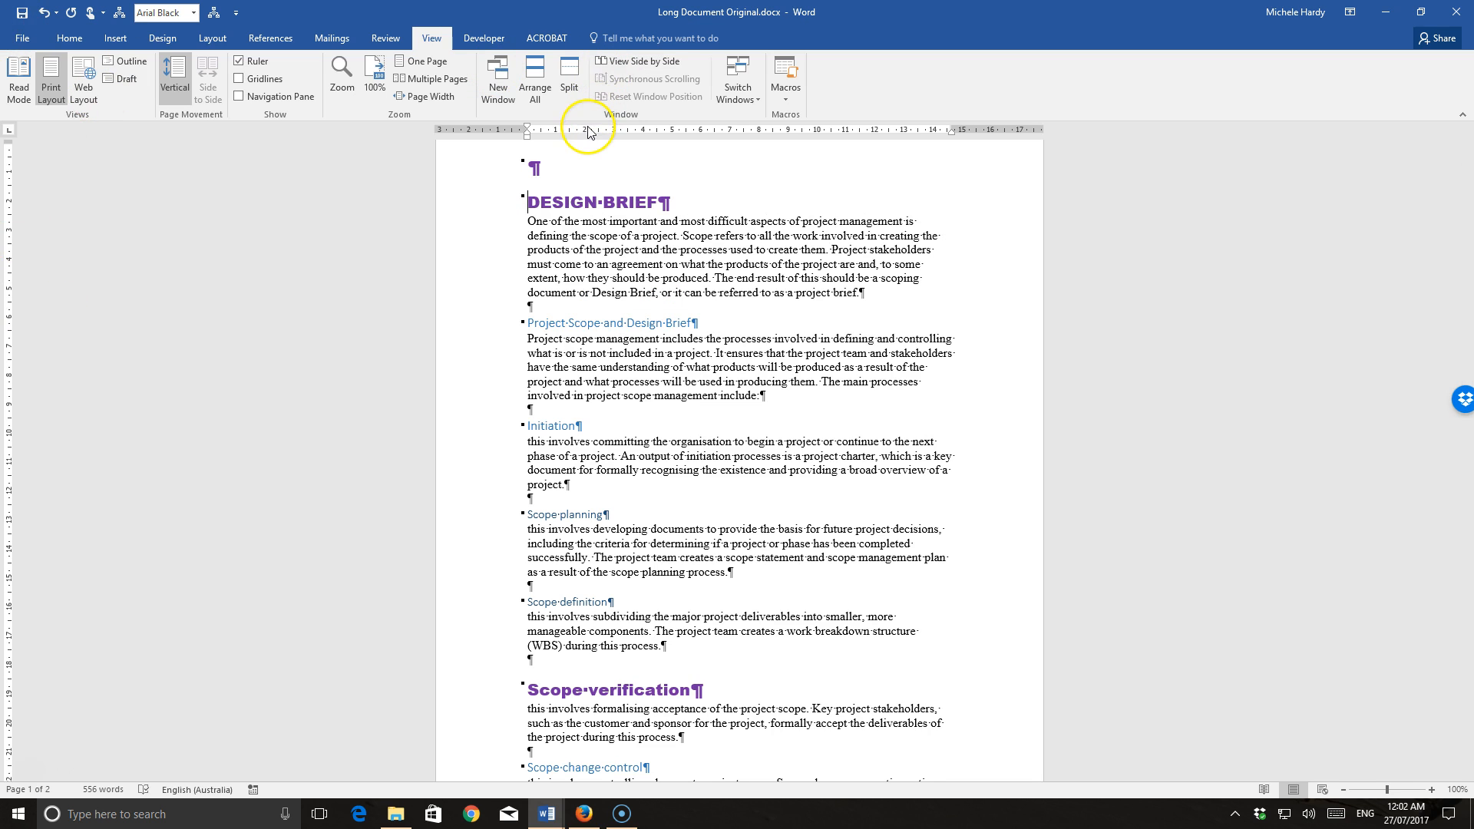
click(69, 37)
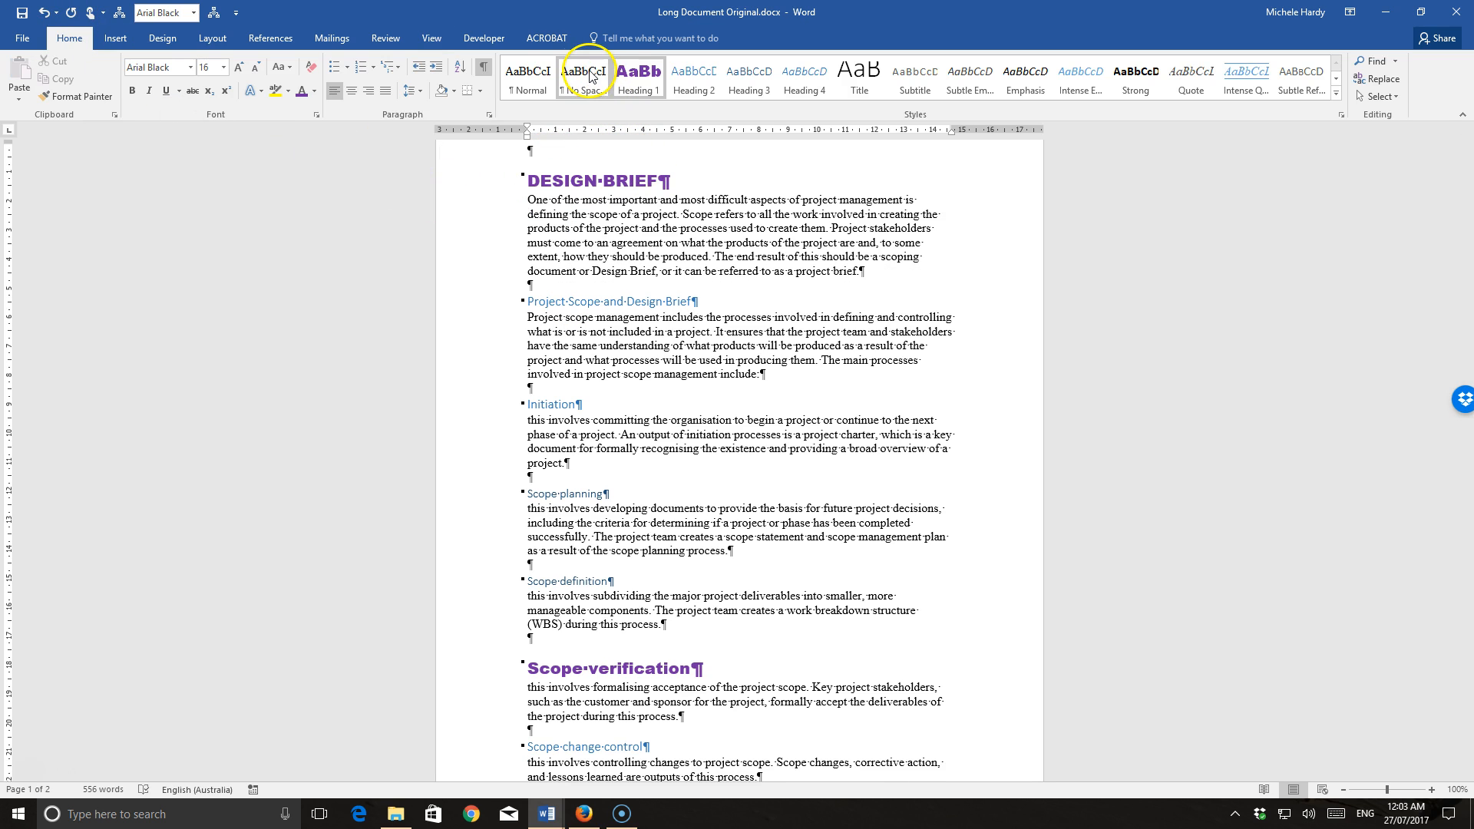
click(522, 76)
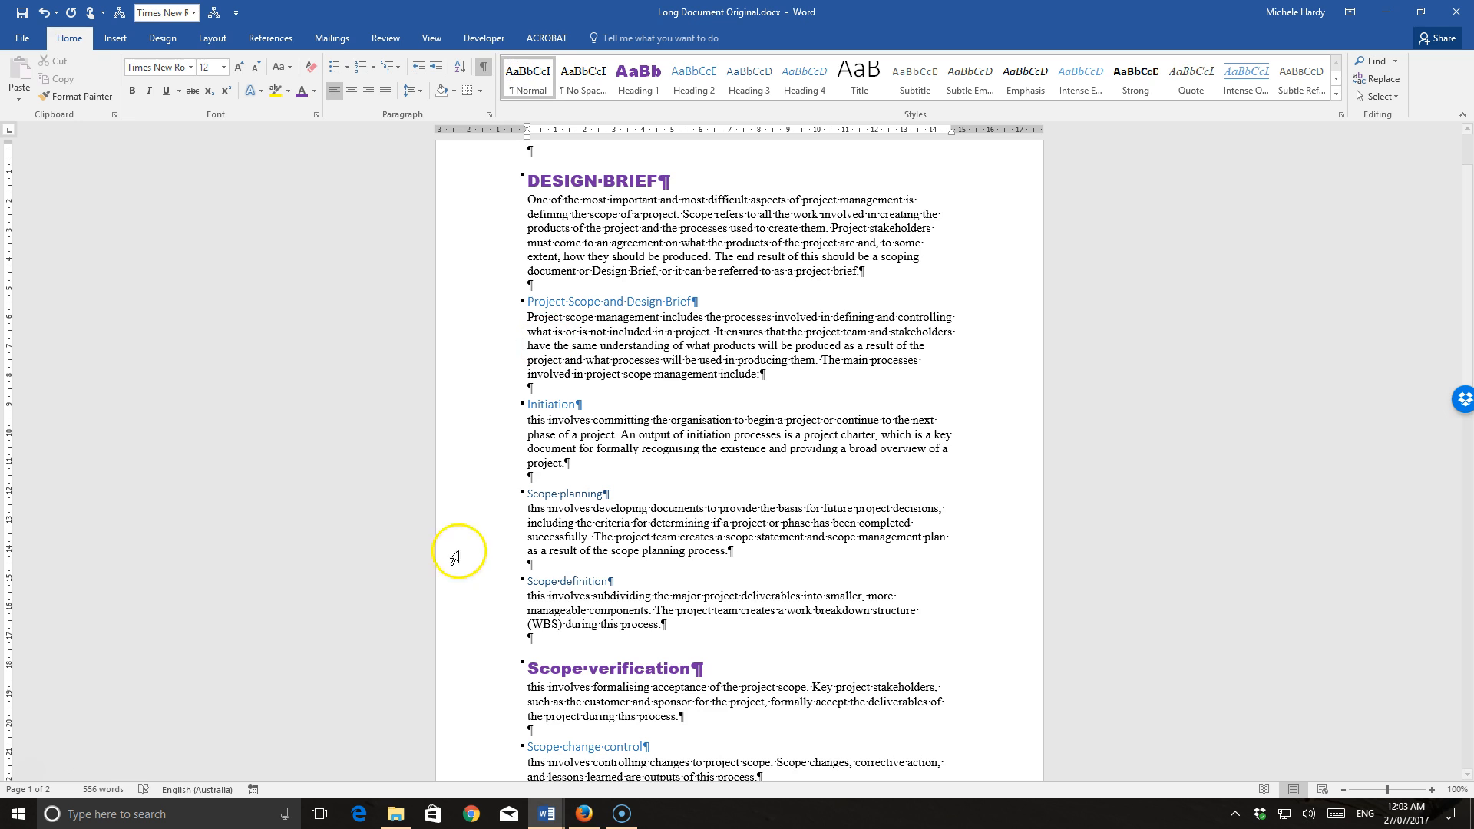
scroll(458, 574, up, 2)
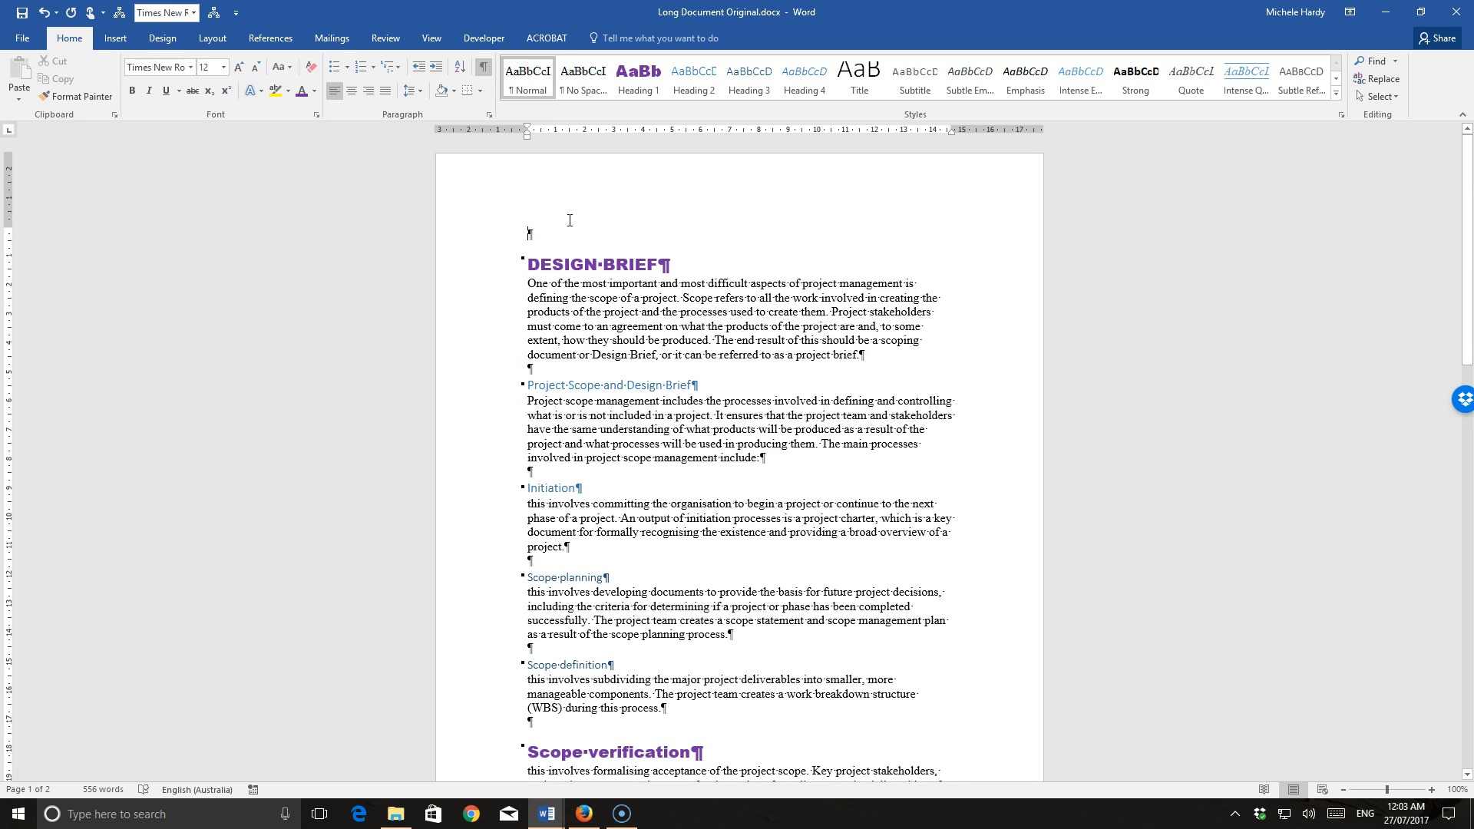
- Insert the built-in Automatic Table 2 table of contents in the empty paragraph at the start of the document
click(387, 35)
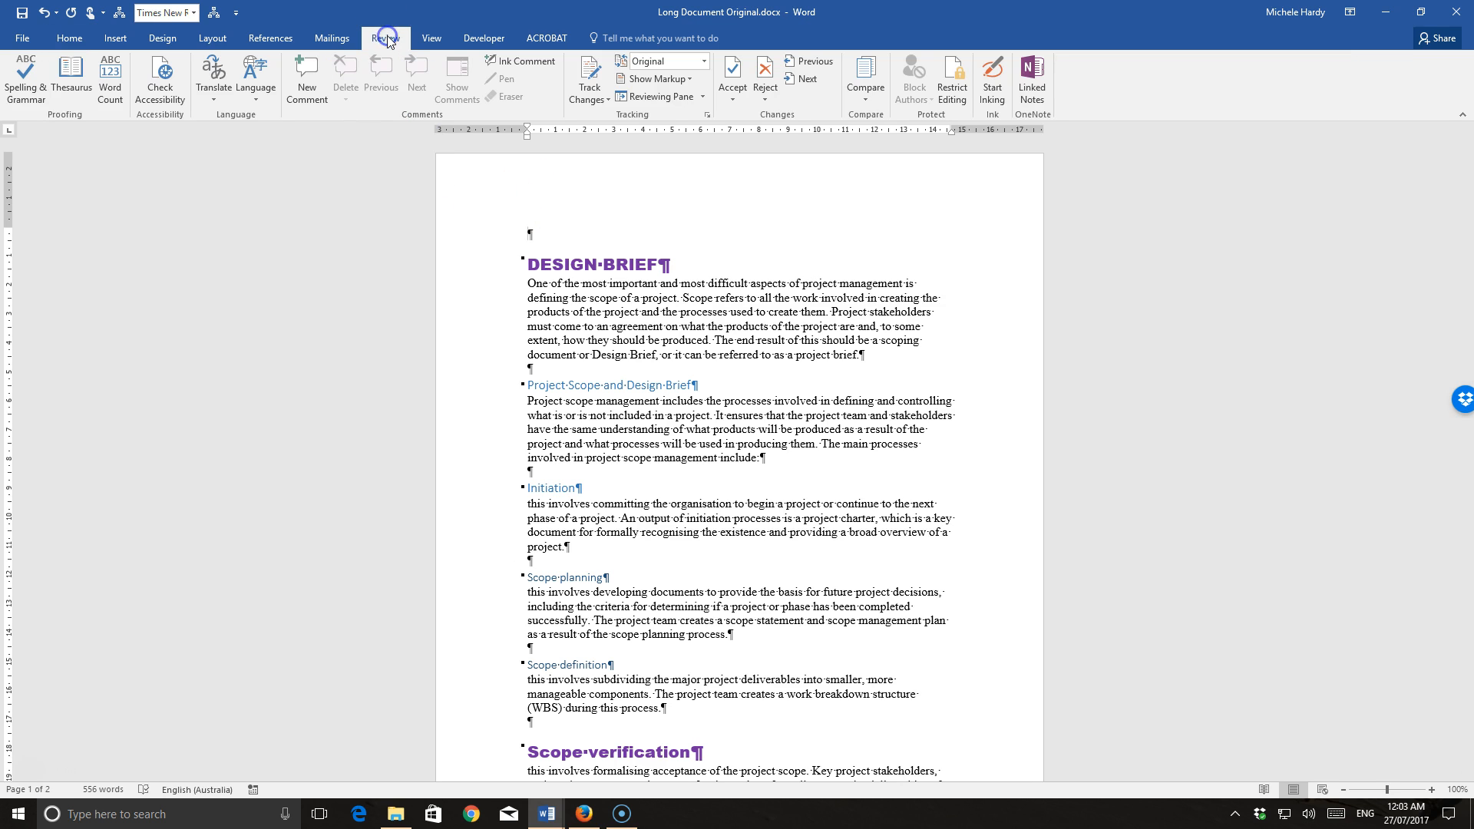
click(276, 39)
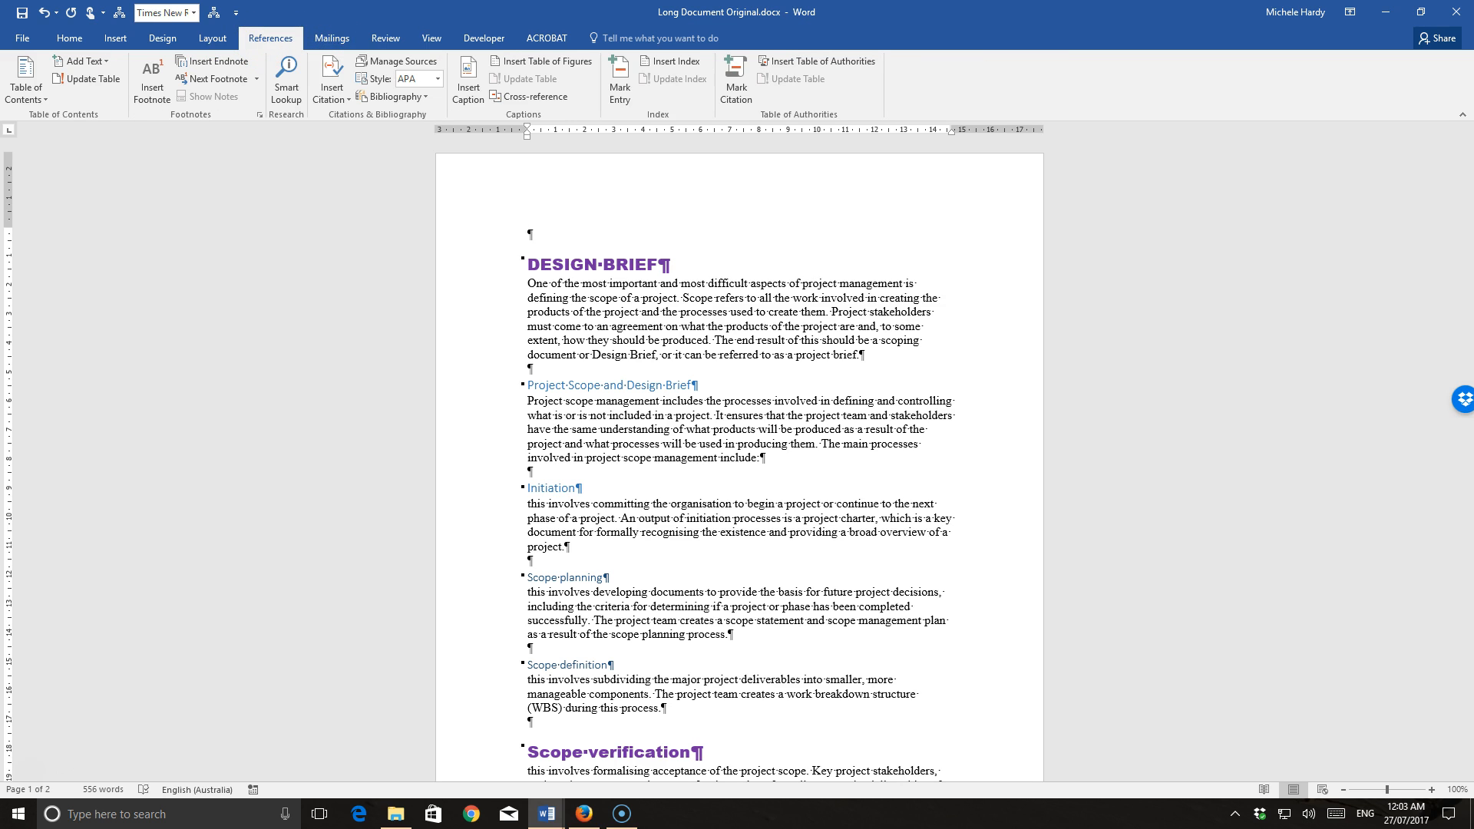
click(39, 95)
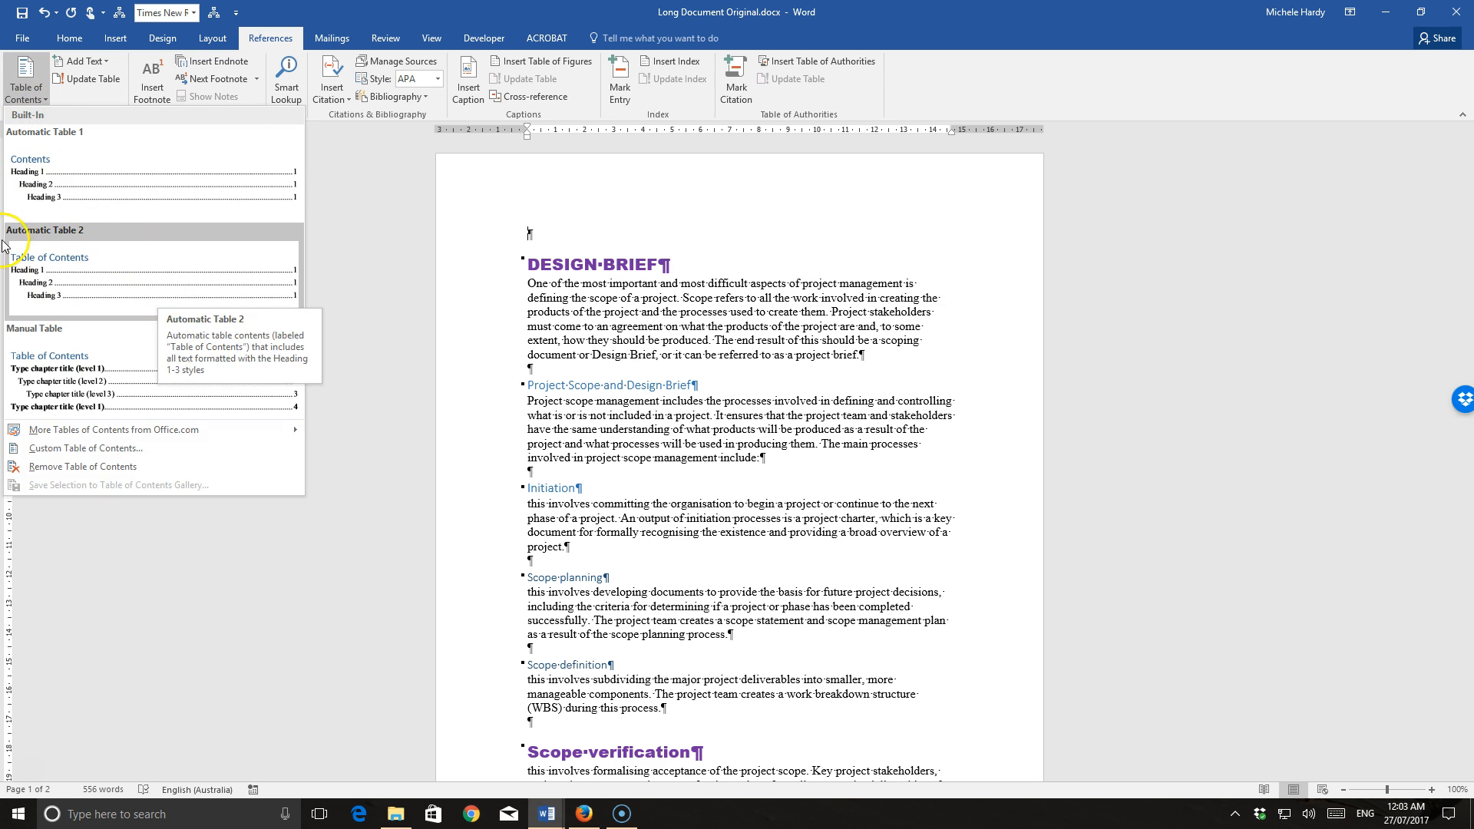
click(150, 284)
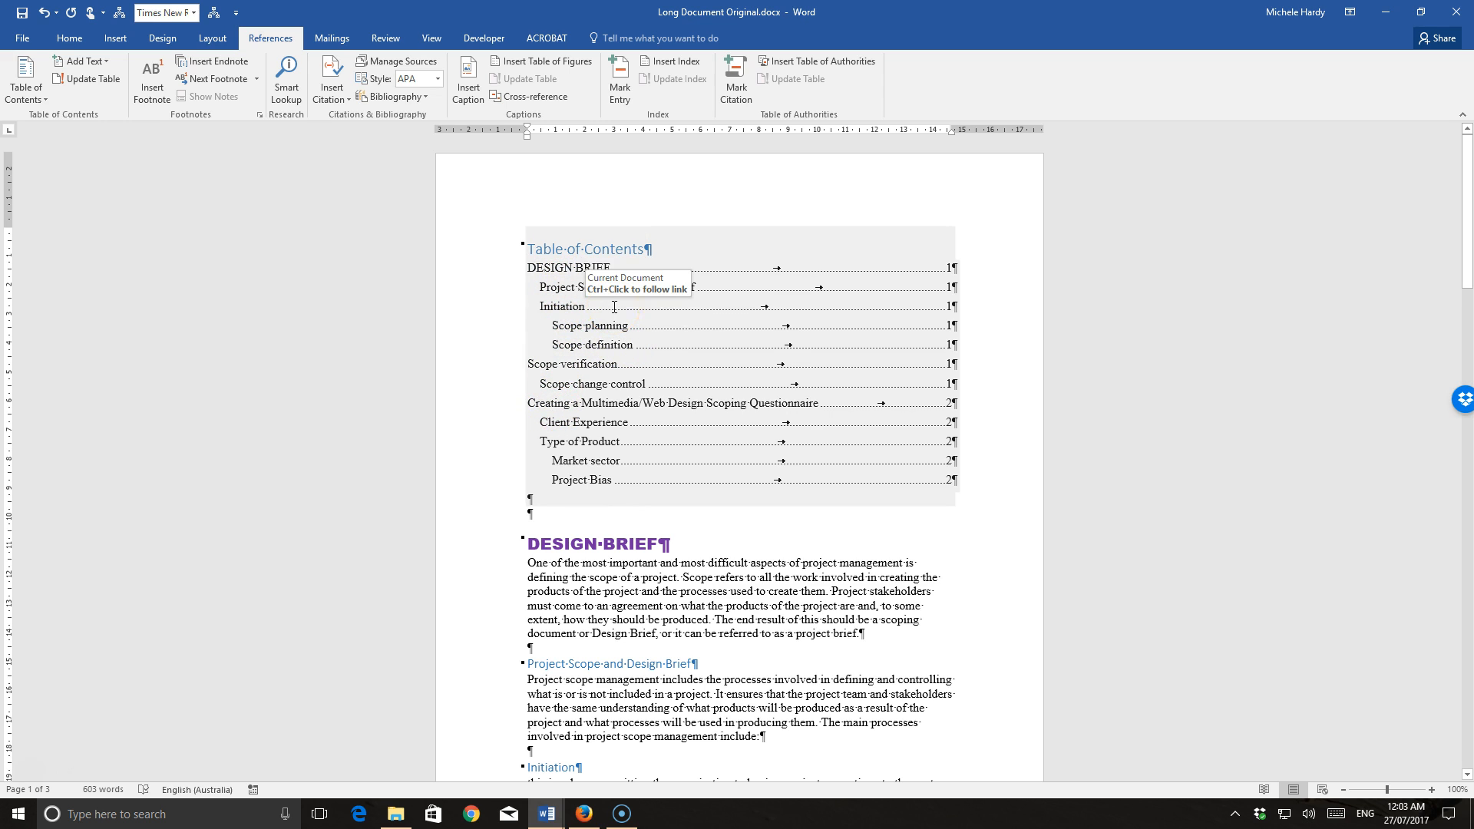
click(750, 408)
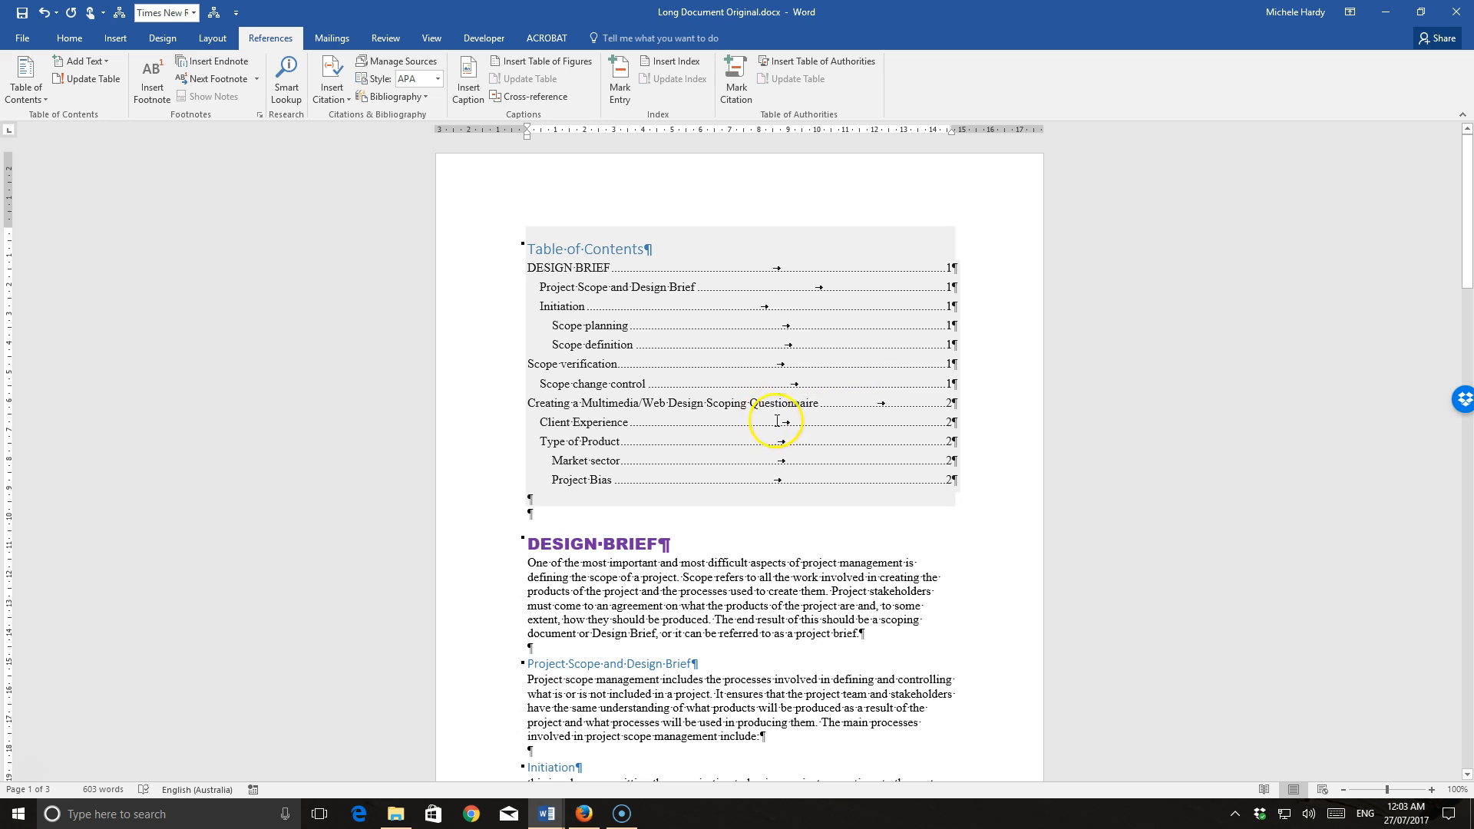
- Insert page breaks before the "Scope verification" and "Creating a Multimedia/Web Design Scoping Questionnaire" headings
scroll(777, 422, down, 8)
scroll(777, 424, down, 7)
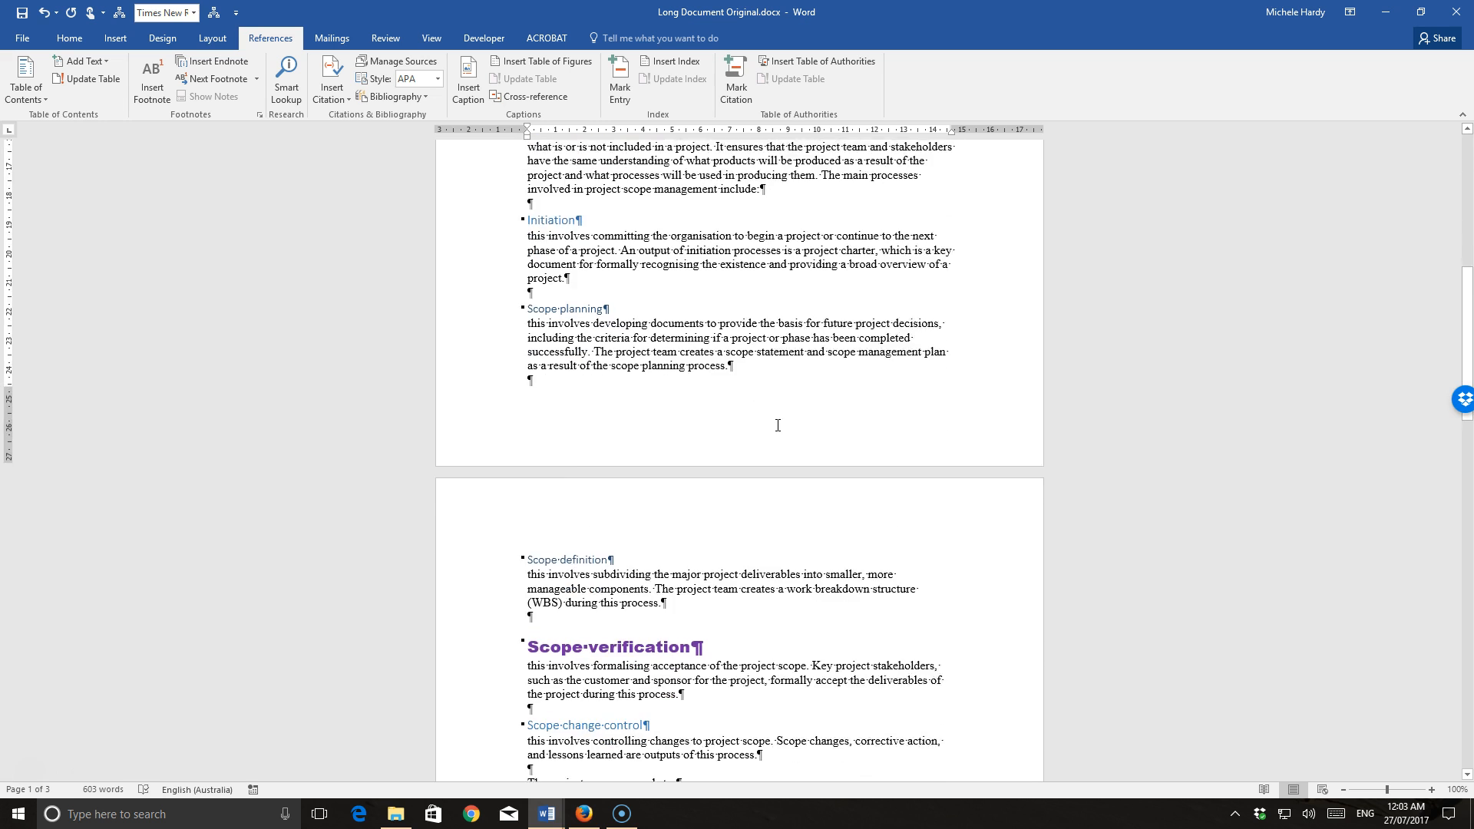
click(526, 455)
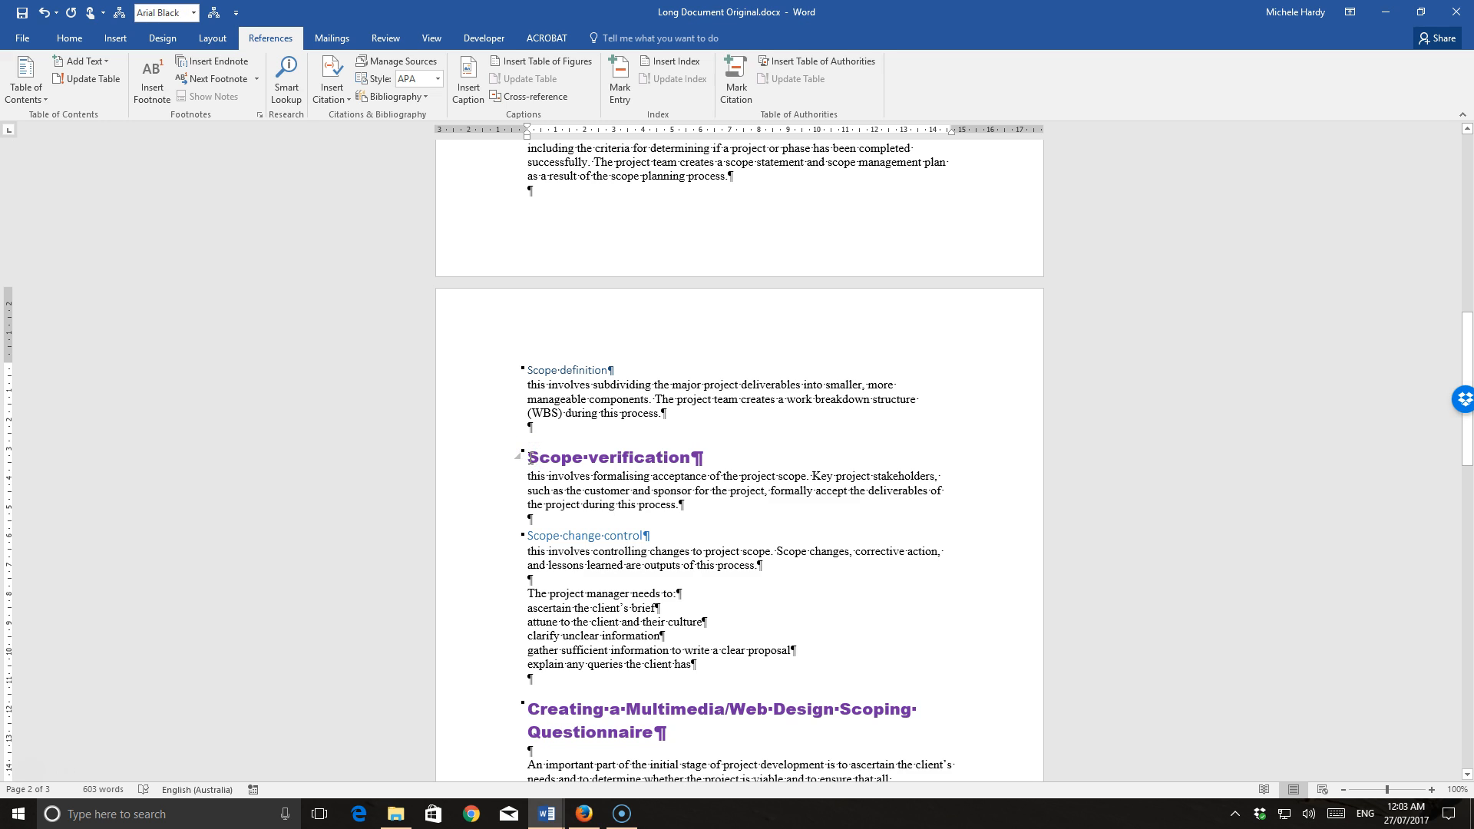
key(ctrl+Return)
scroll(530, 459, down, 10)
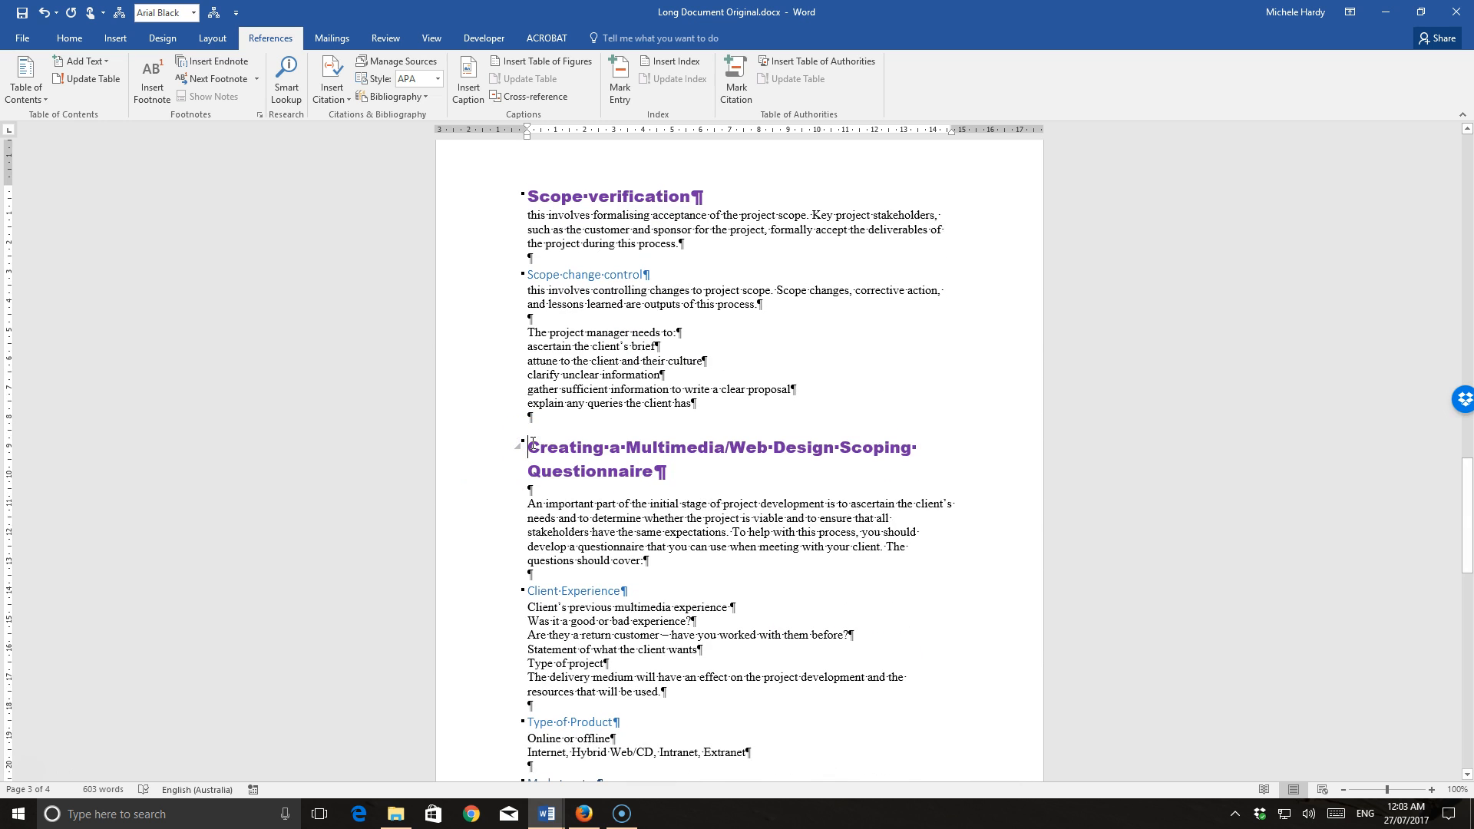
key(ctrl+Return)
scroll(533, 443, down, 5)
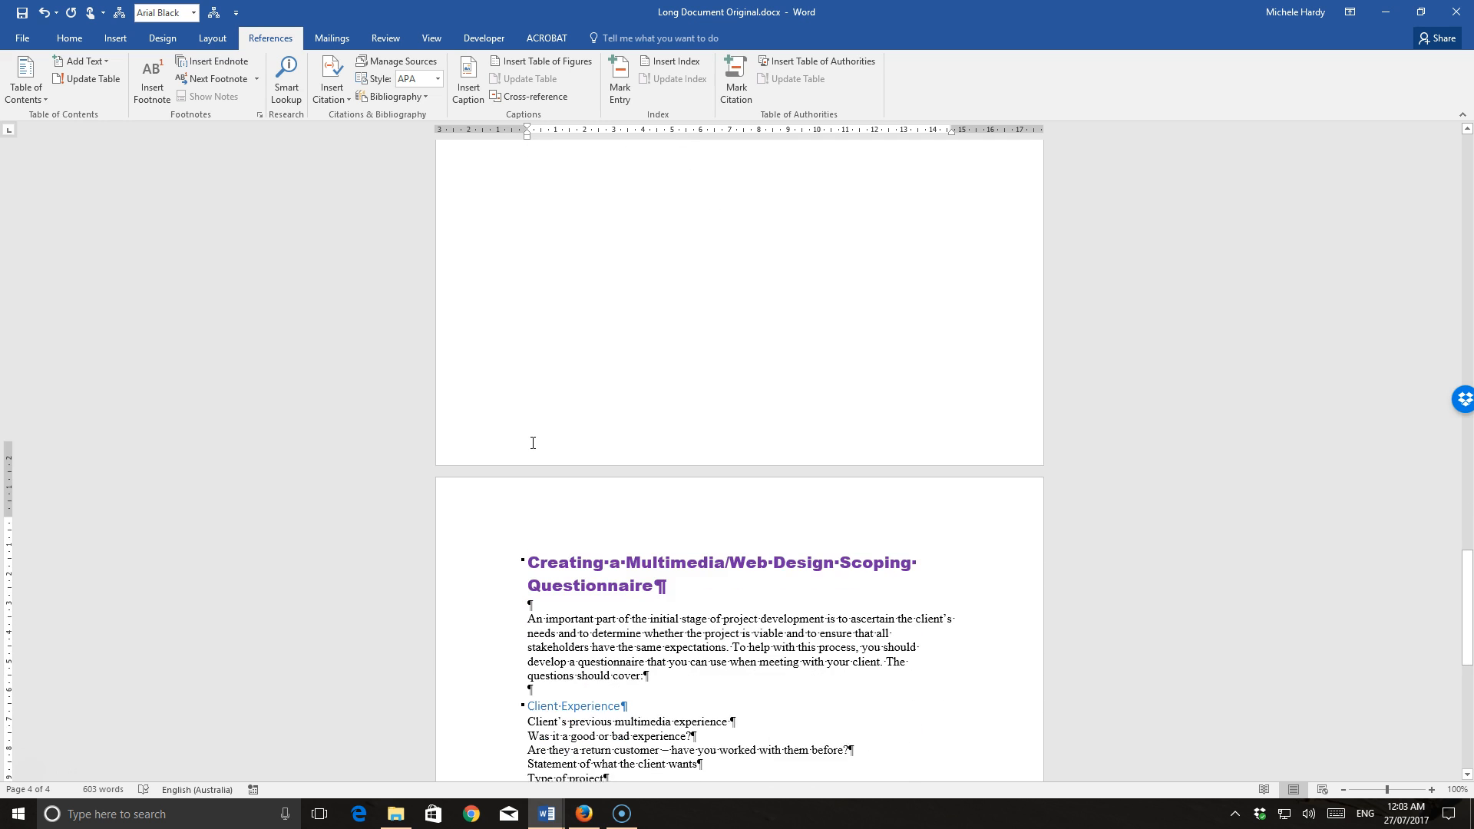
scroll(533, 443, down, 5)
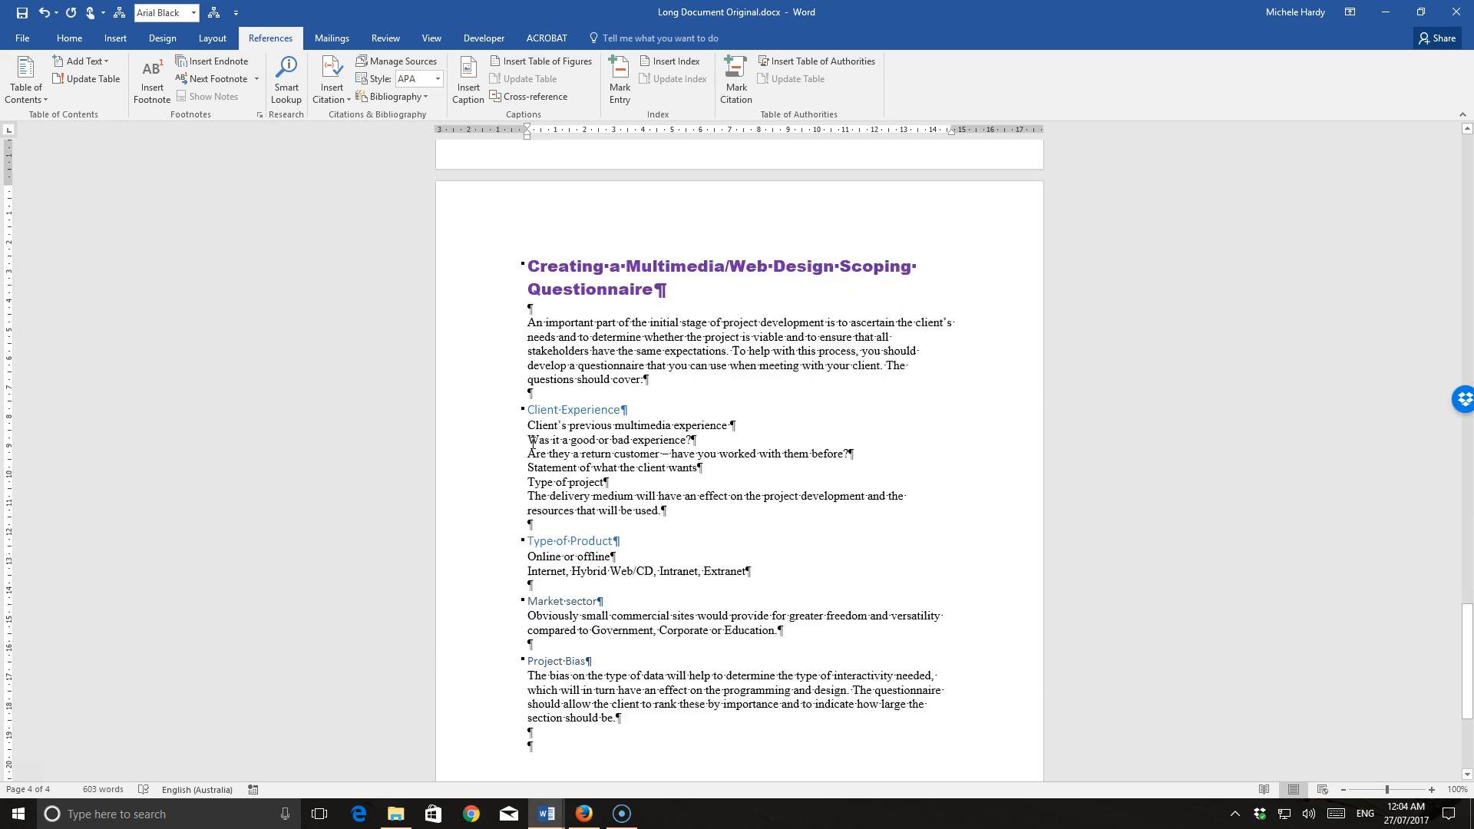
- Update the page numbers only in the table of contents and deselect it
scroll(531, 440, up, 20)
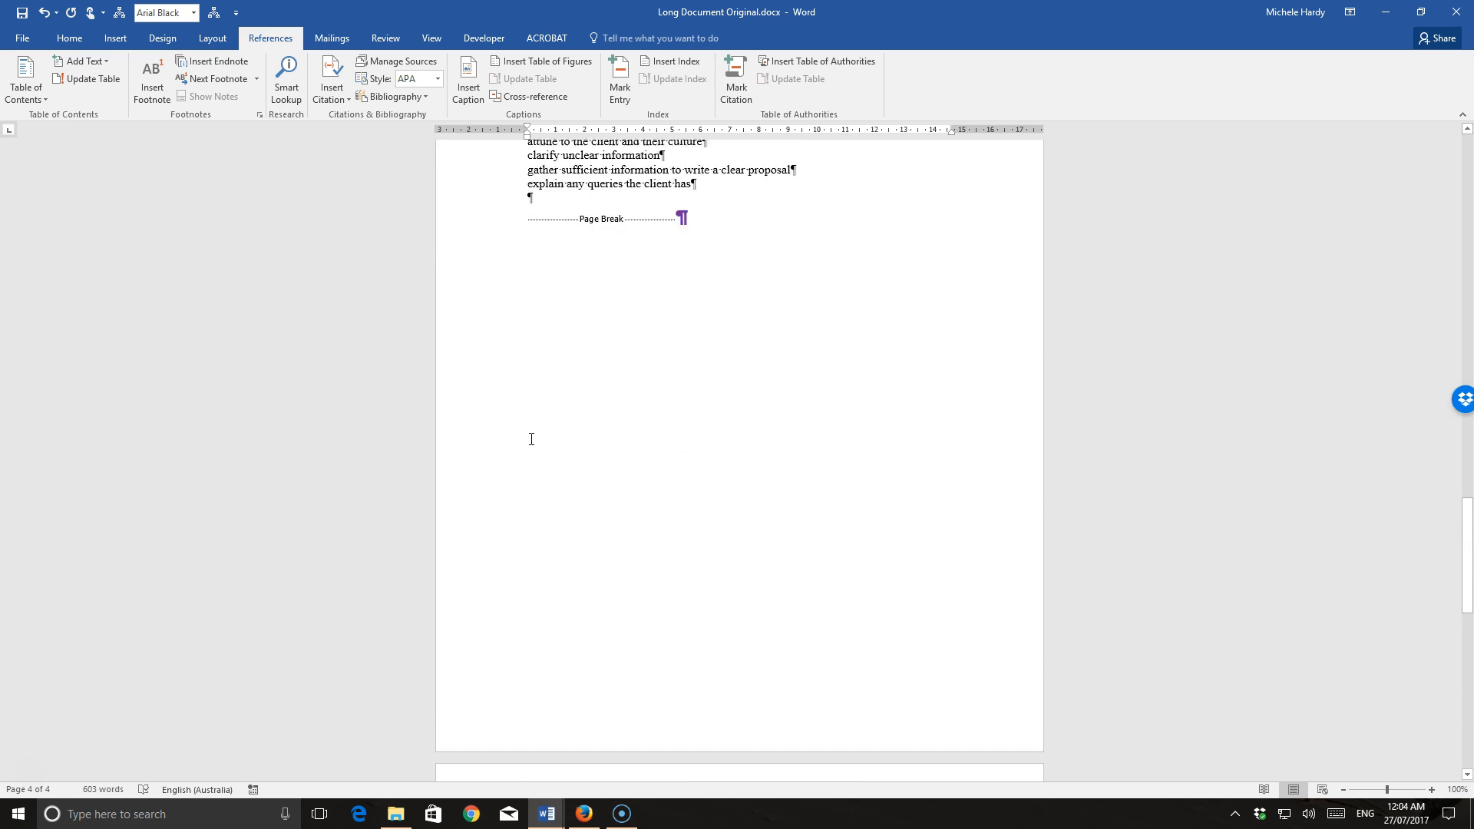
scroll(531, 439, up, 20)
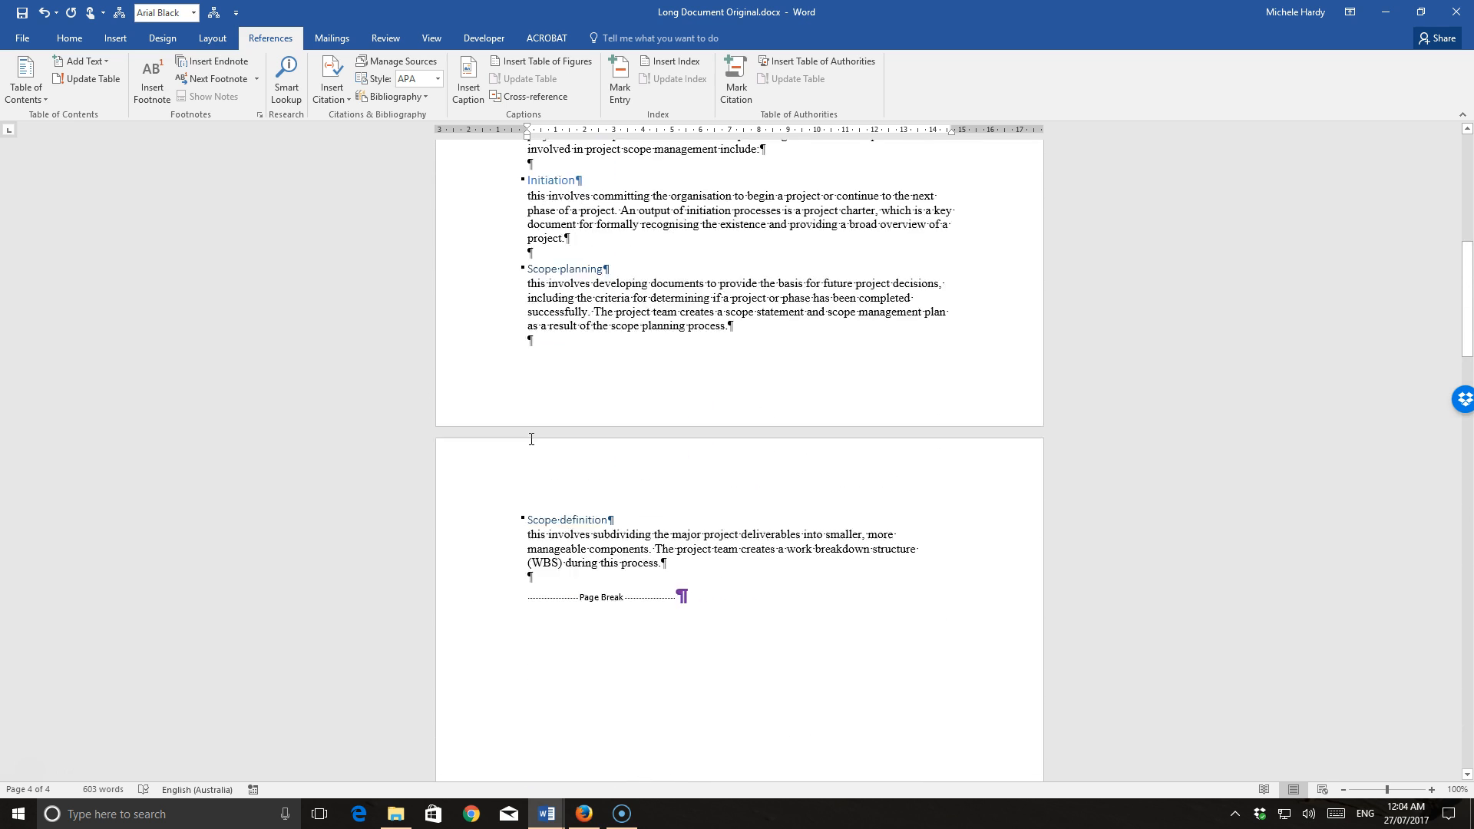
scroll(526, 446, up, 1)
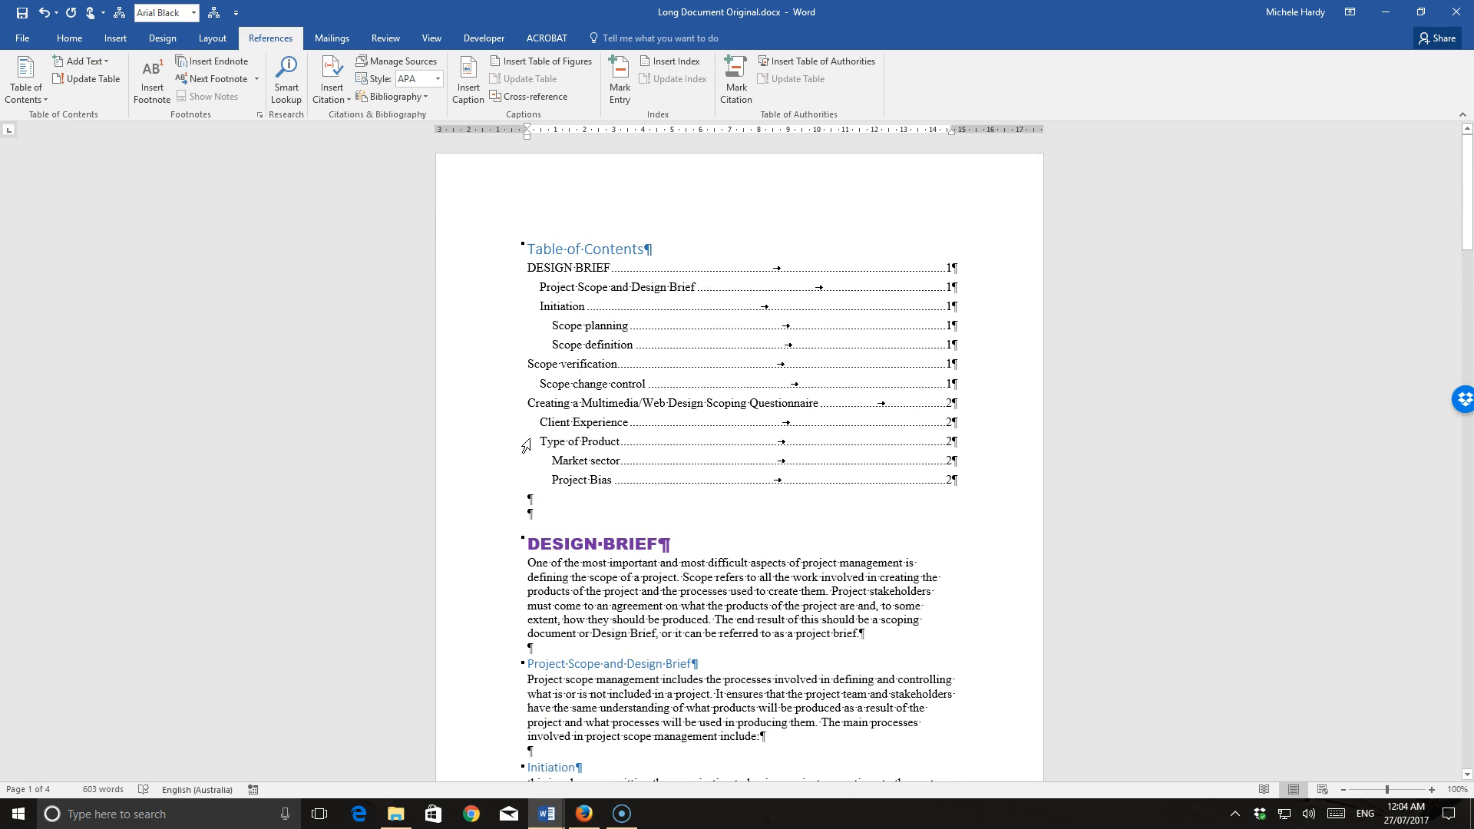
click(707, 343)
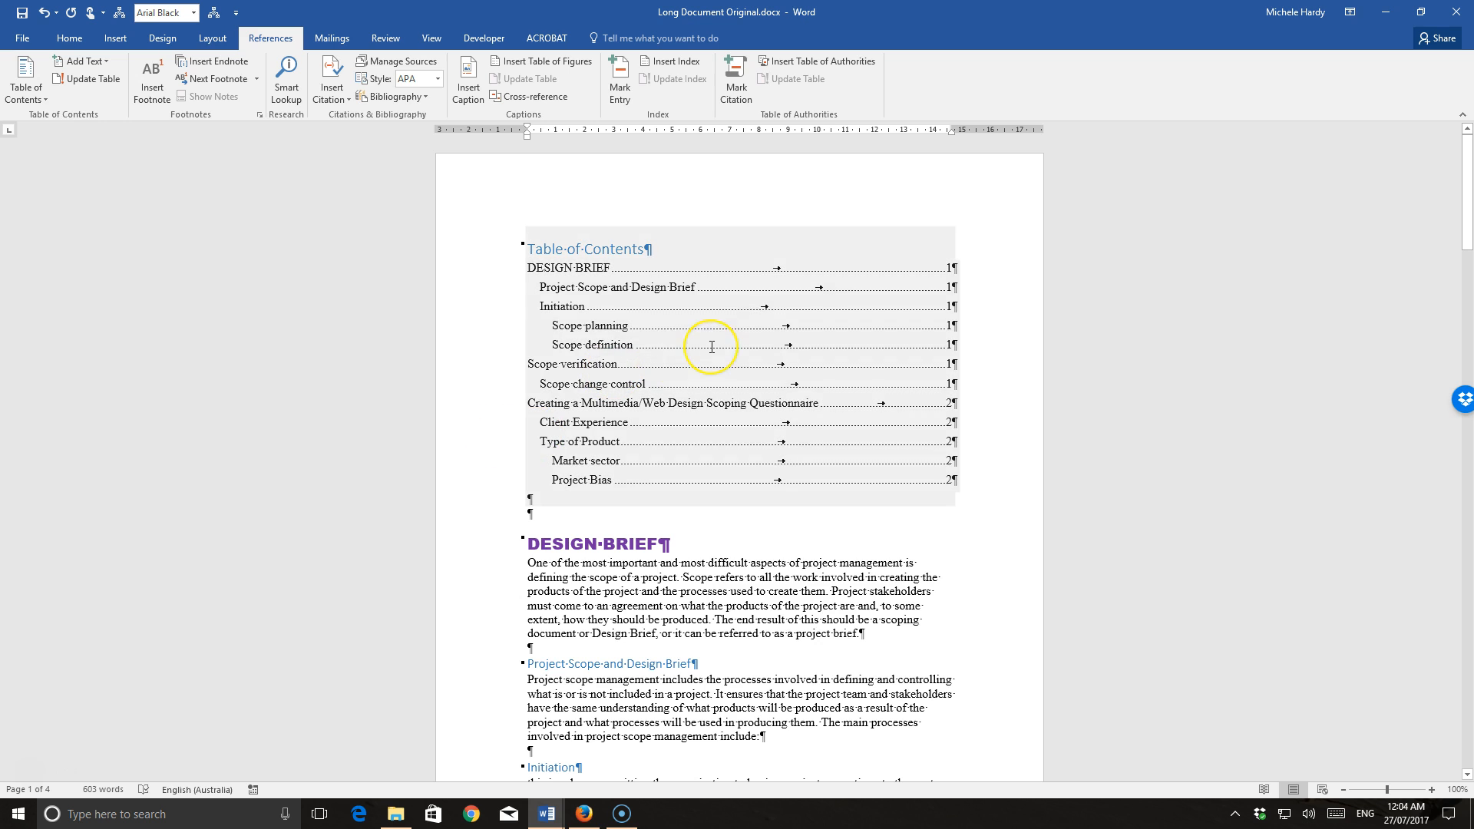
click(665, 322)
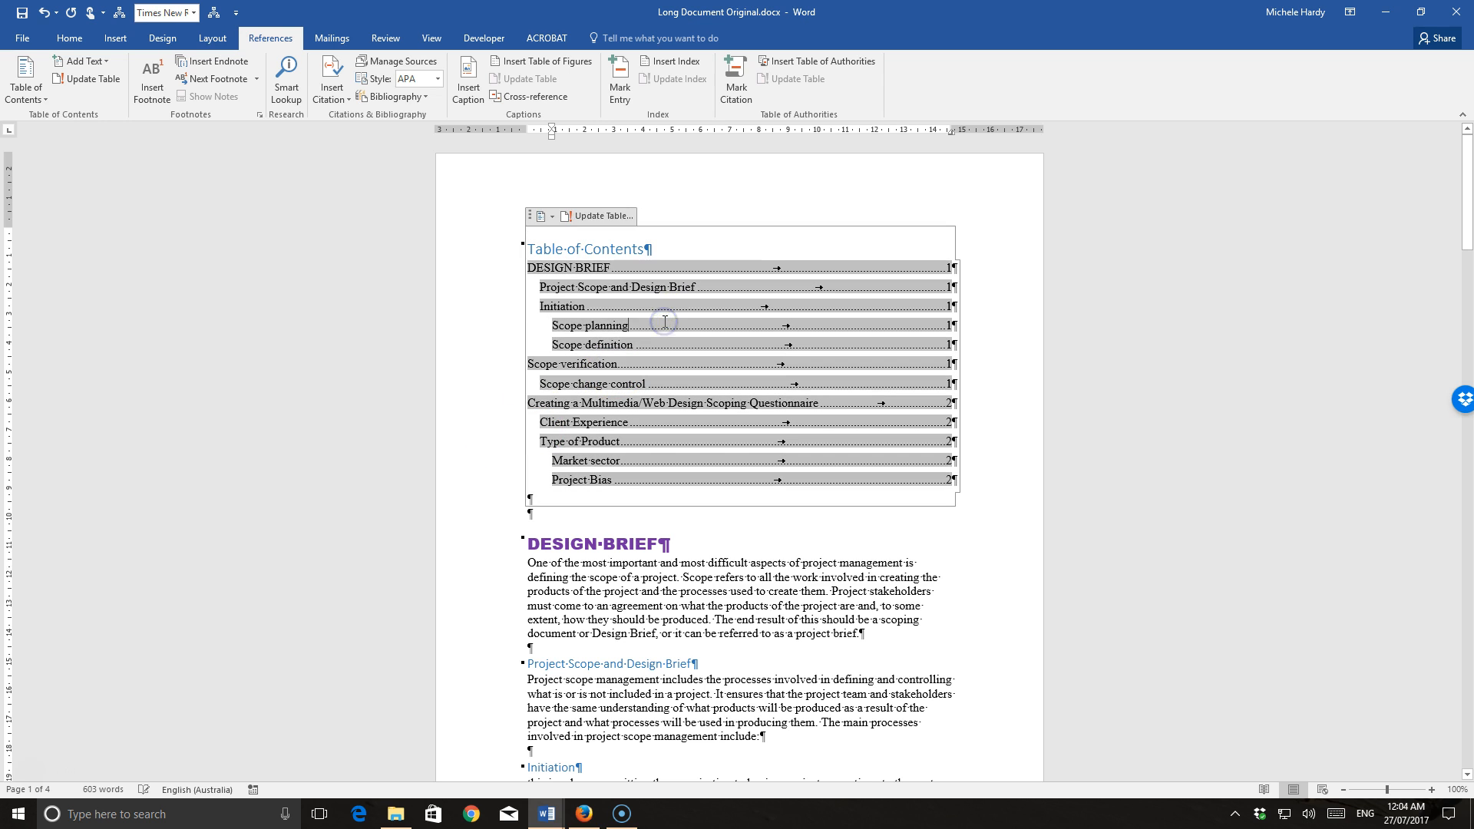
click(599, 218)
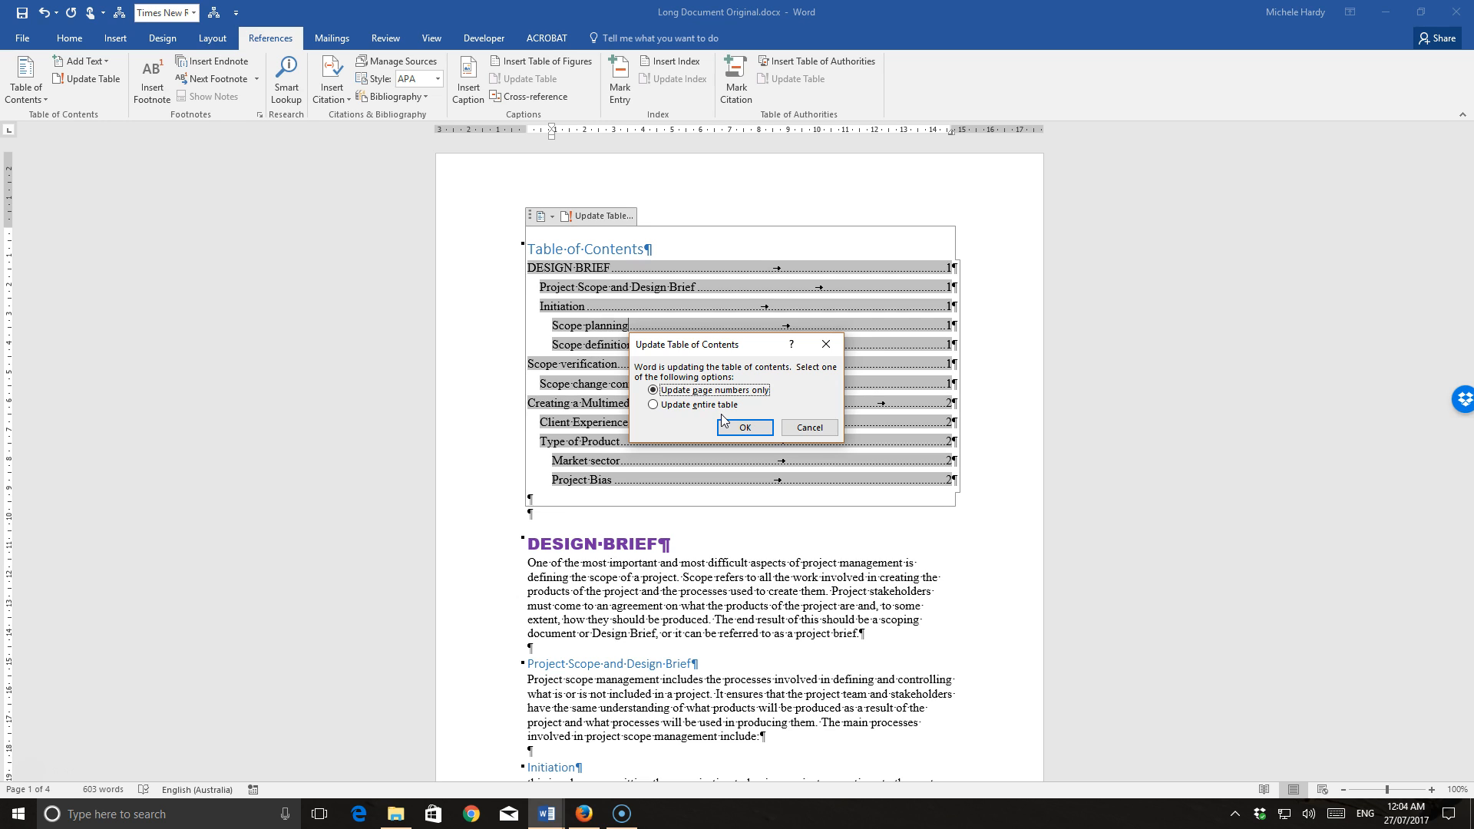
click(744, 426)
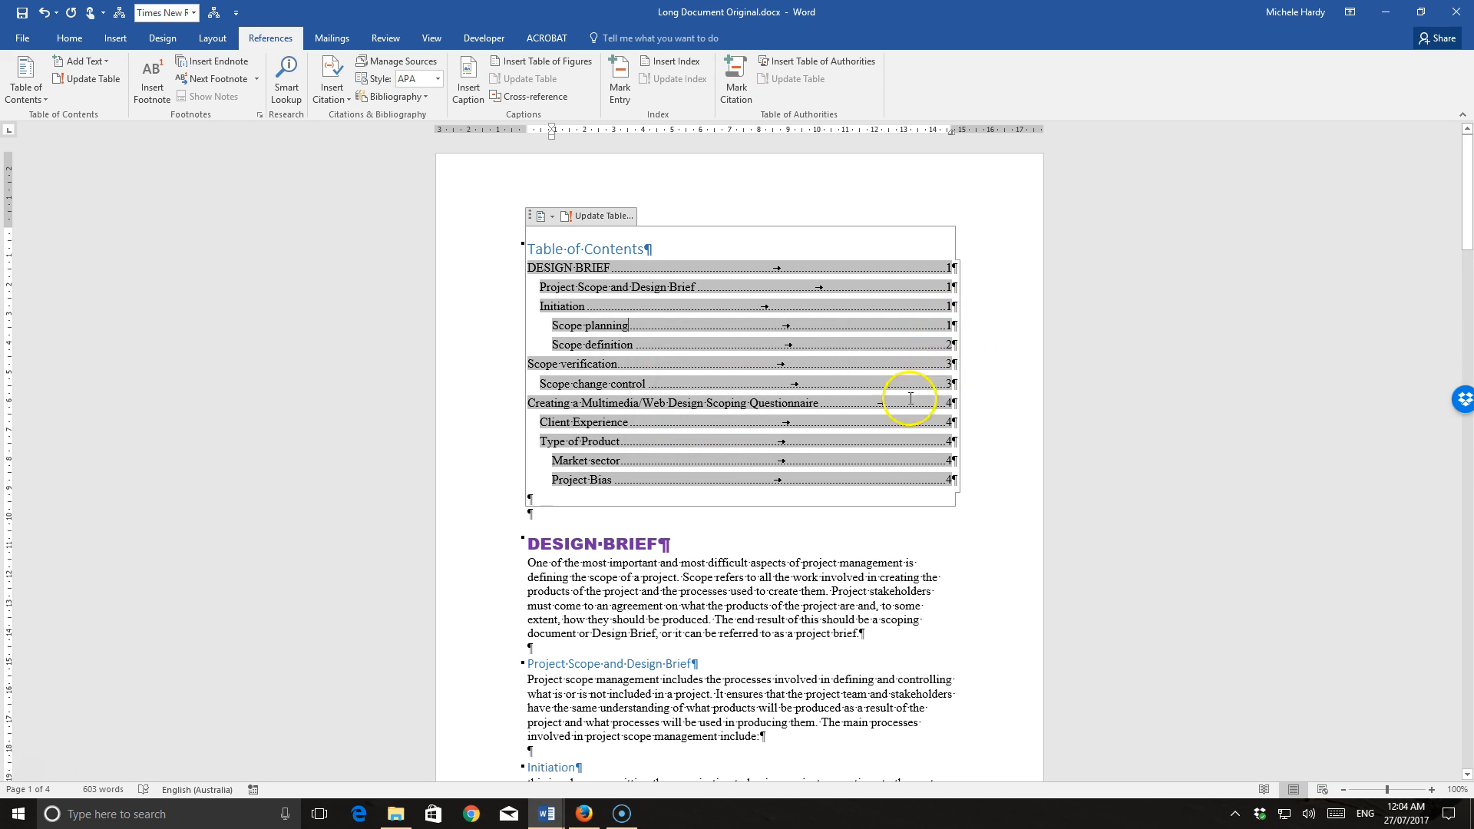
click(811, 579)
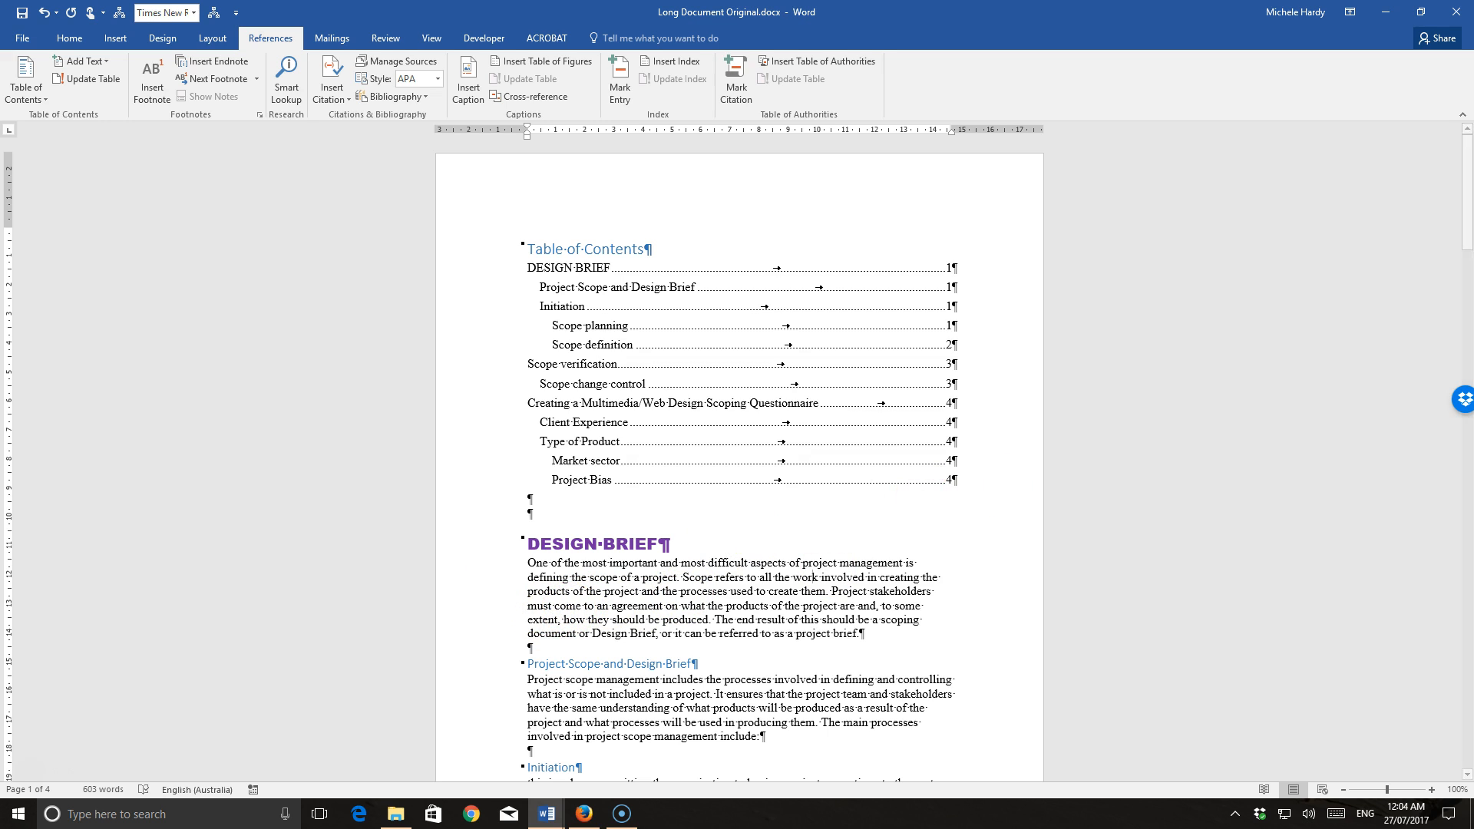
- Preview the Shaded style set and several document themes, including Ion Boardroom, Crop and Basis
click(70, 42)
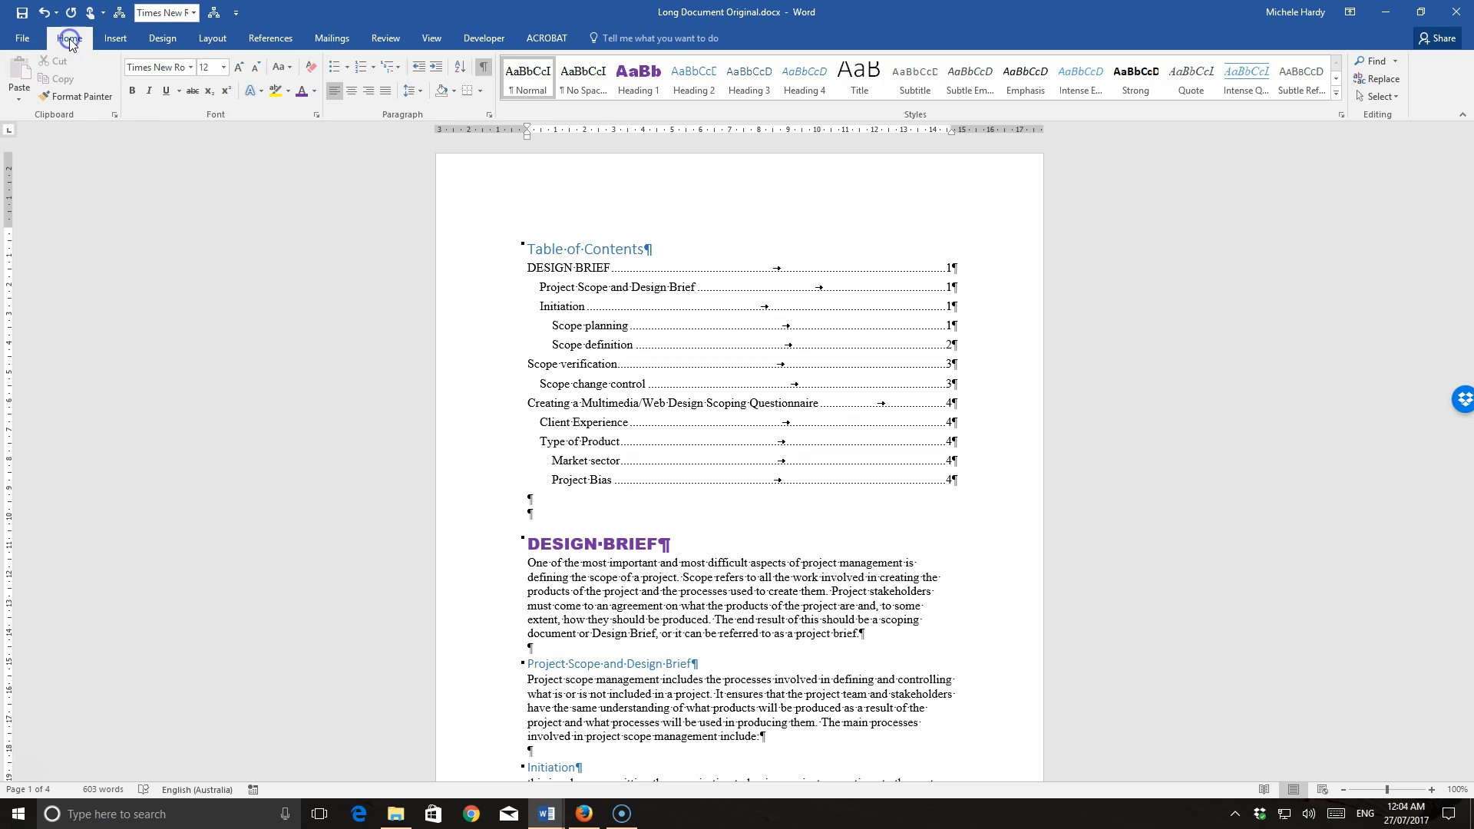
click(164, 42)
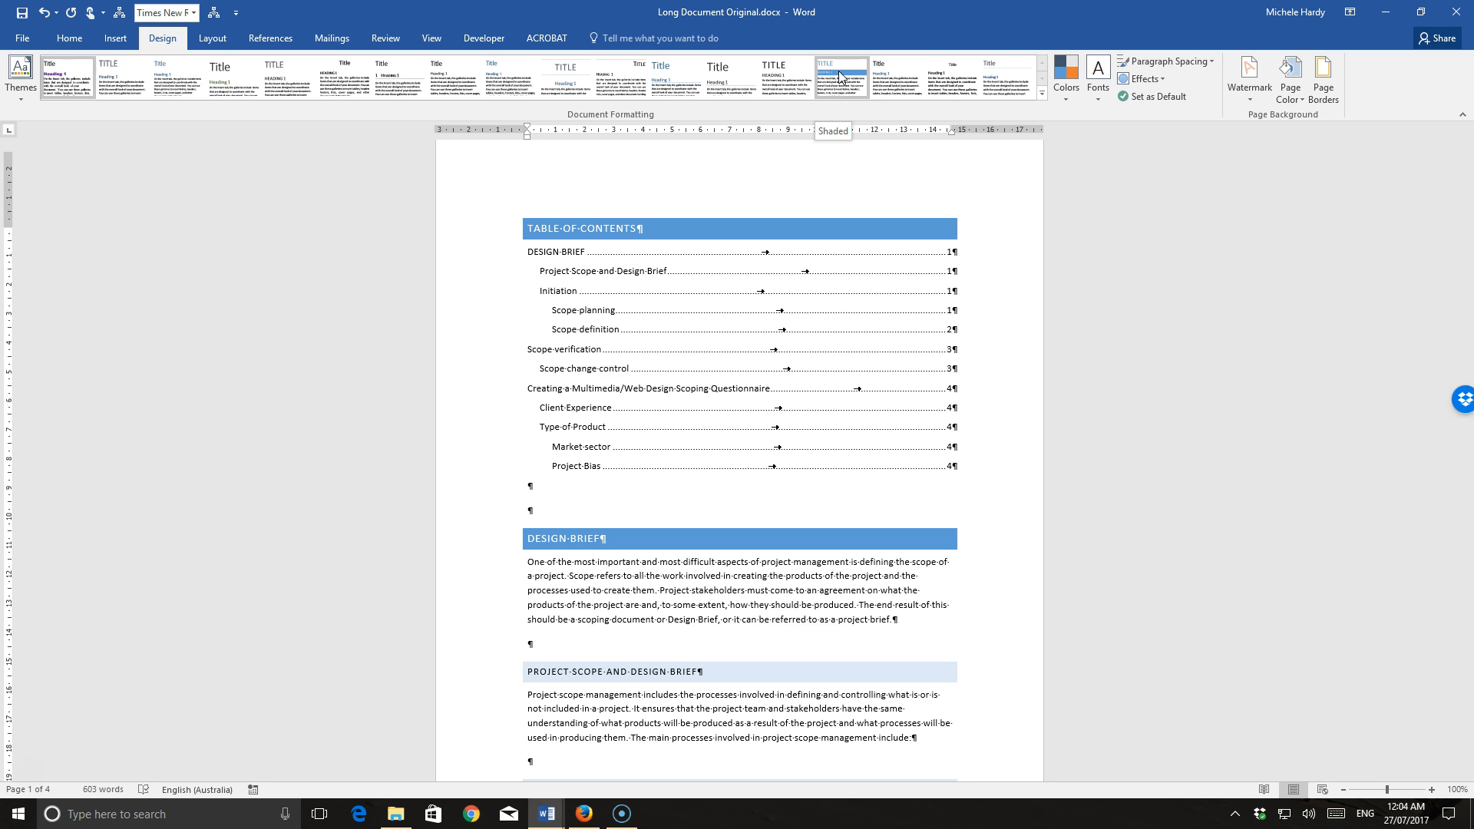
click(20, 98)
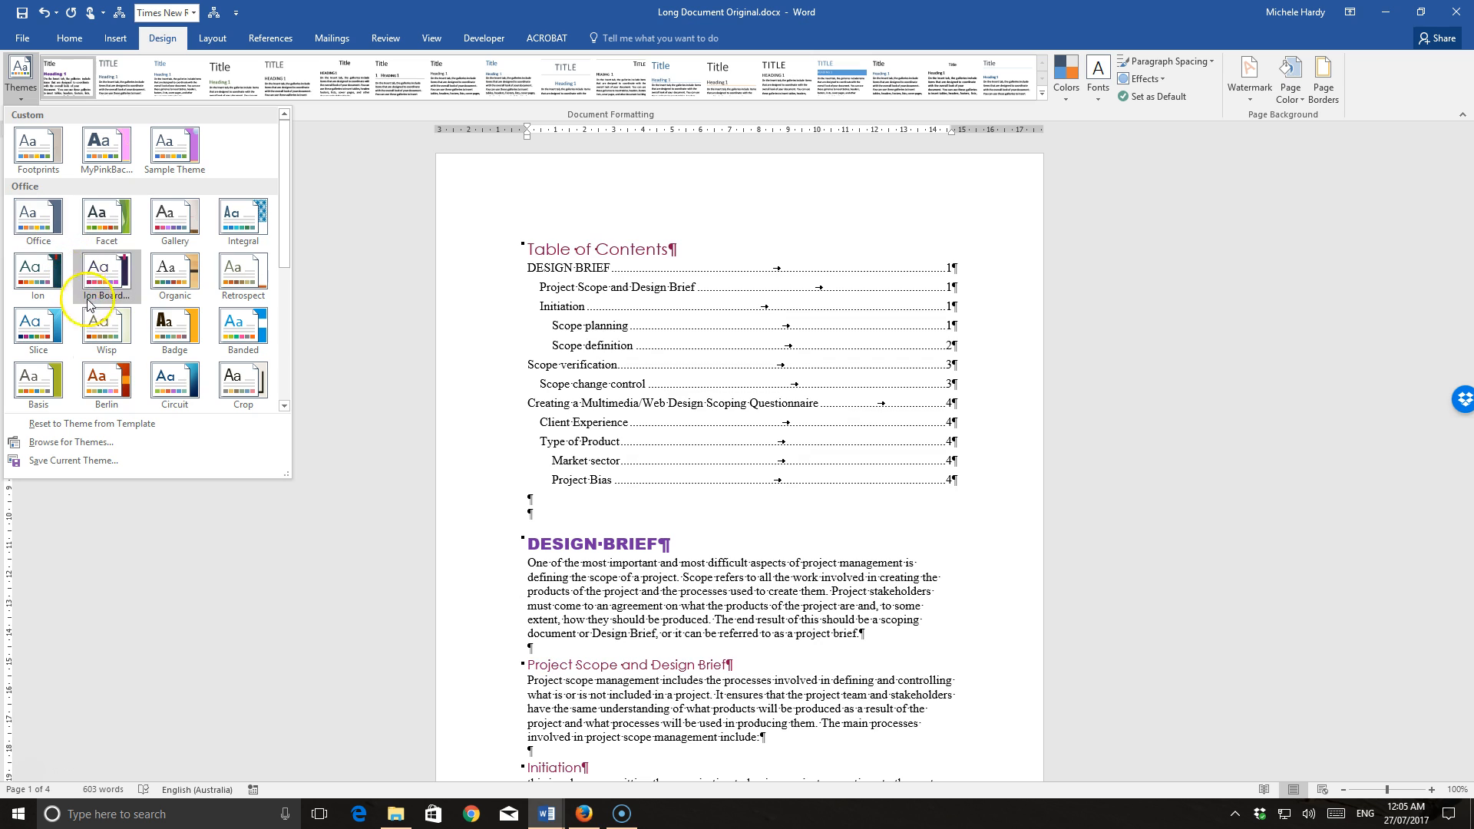
click(246, 334)
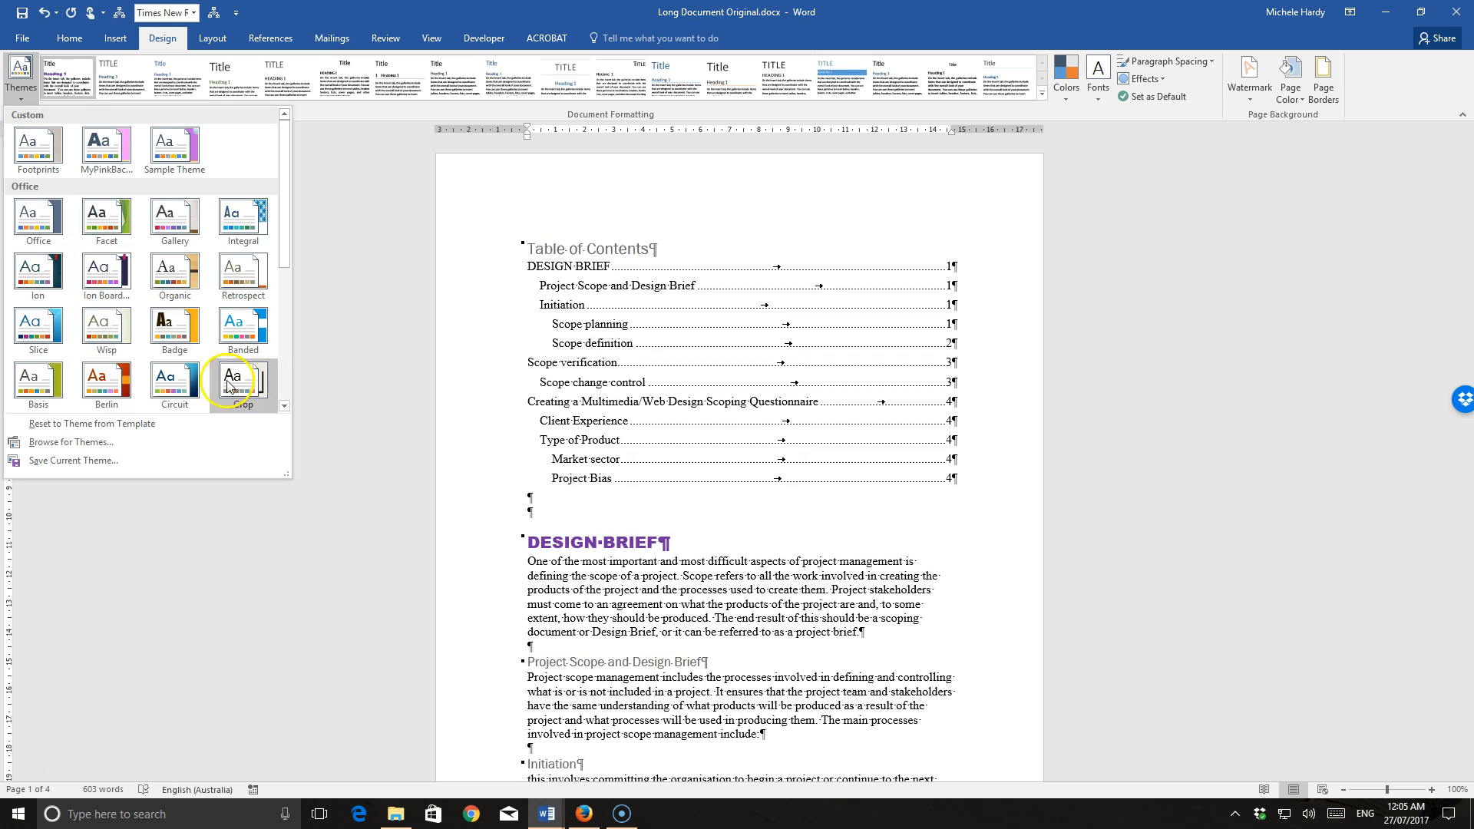
click(177, 386)
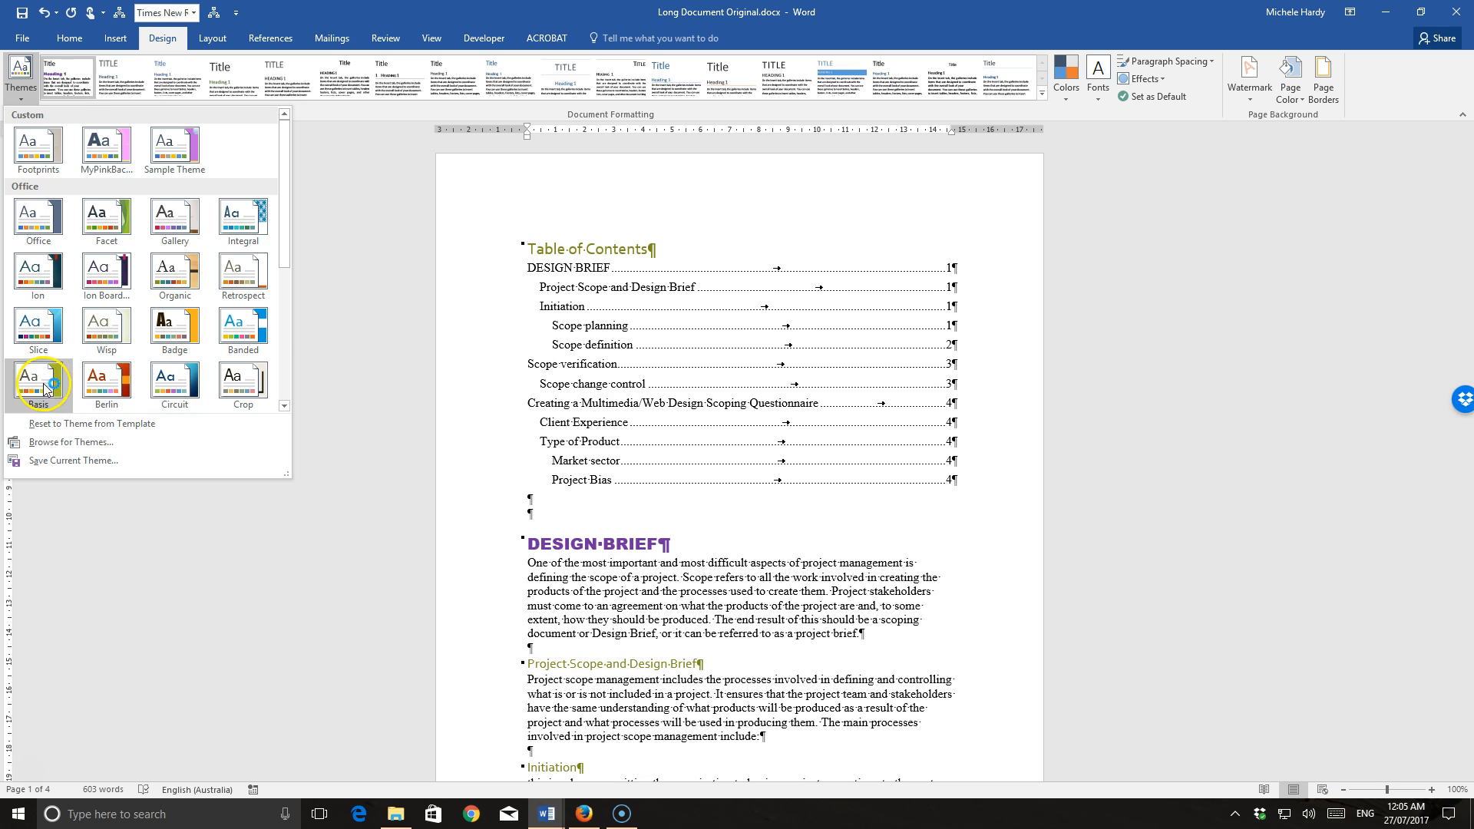
click(115, 148)
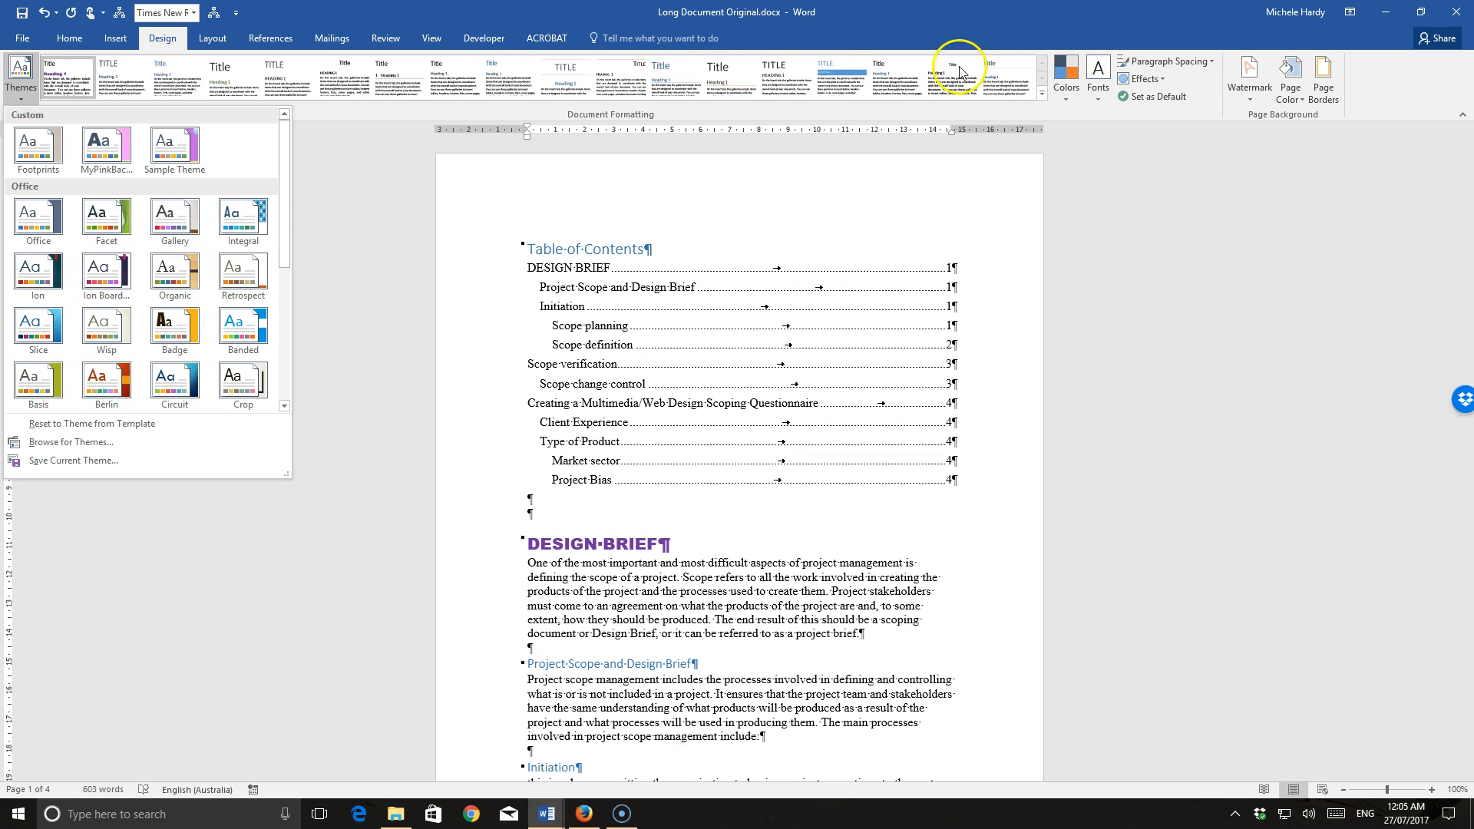
- Preview theme color sets such as Yellow and Grayscale, and look through the theme font sets
click(1069, 102)
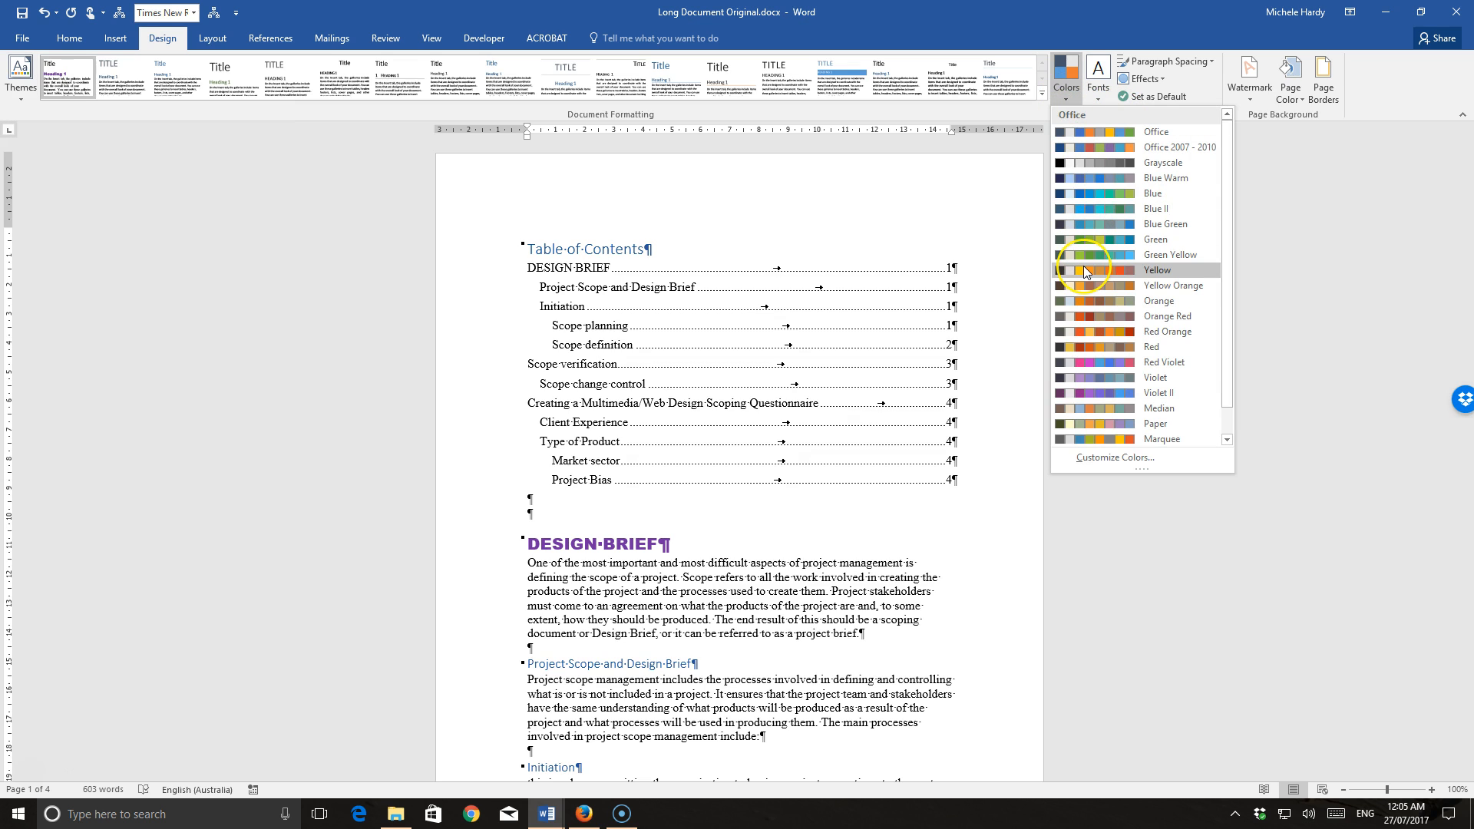
click(1094, 344)
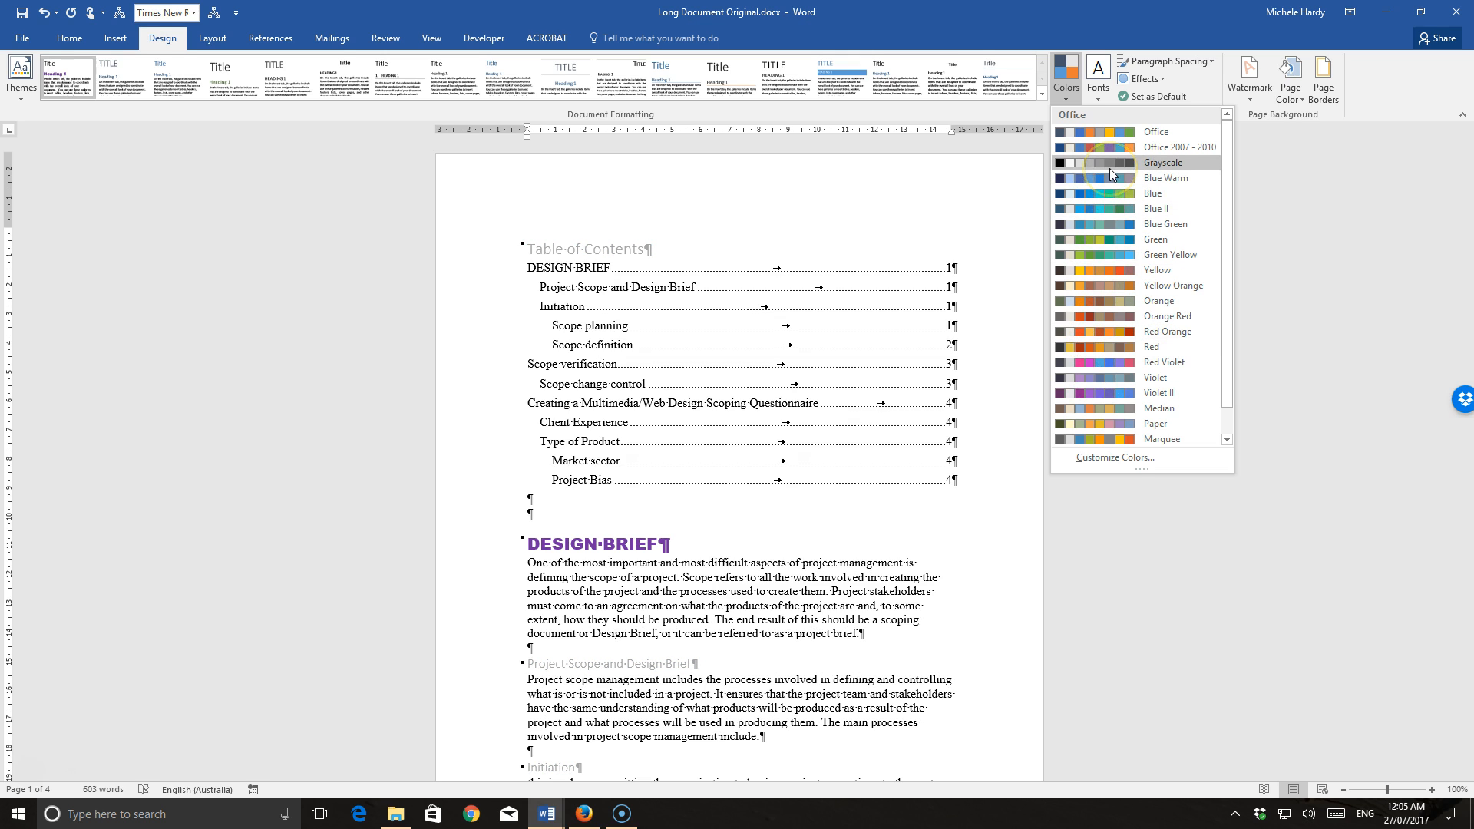
click(1104, 100)
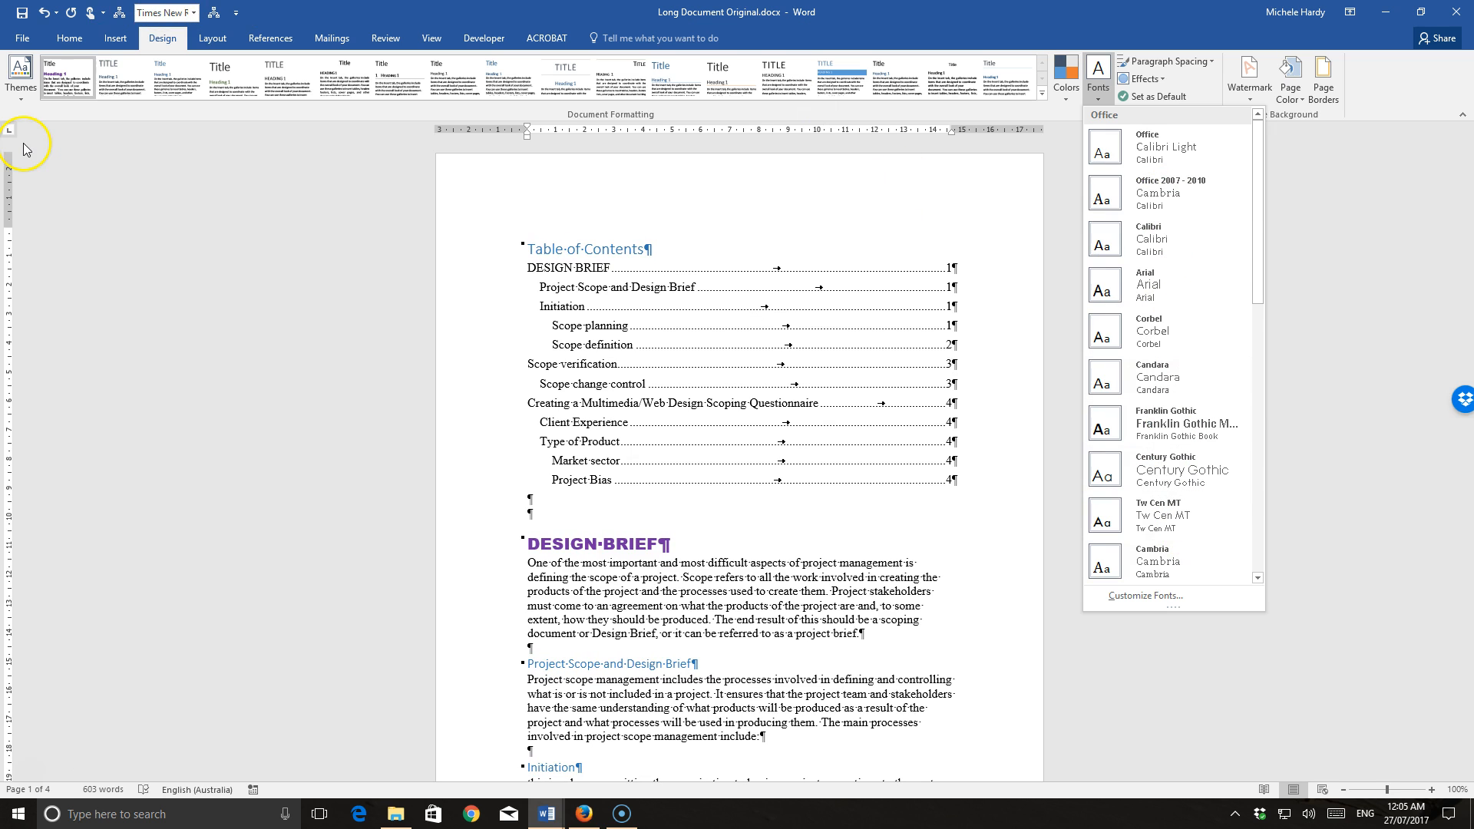
- Apply the Office theme and the Shaded style set to the document
click(19, 96)
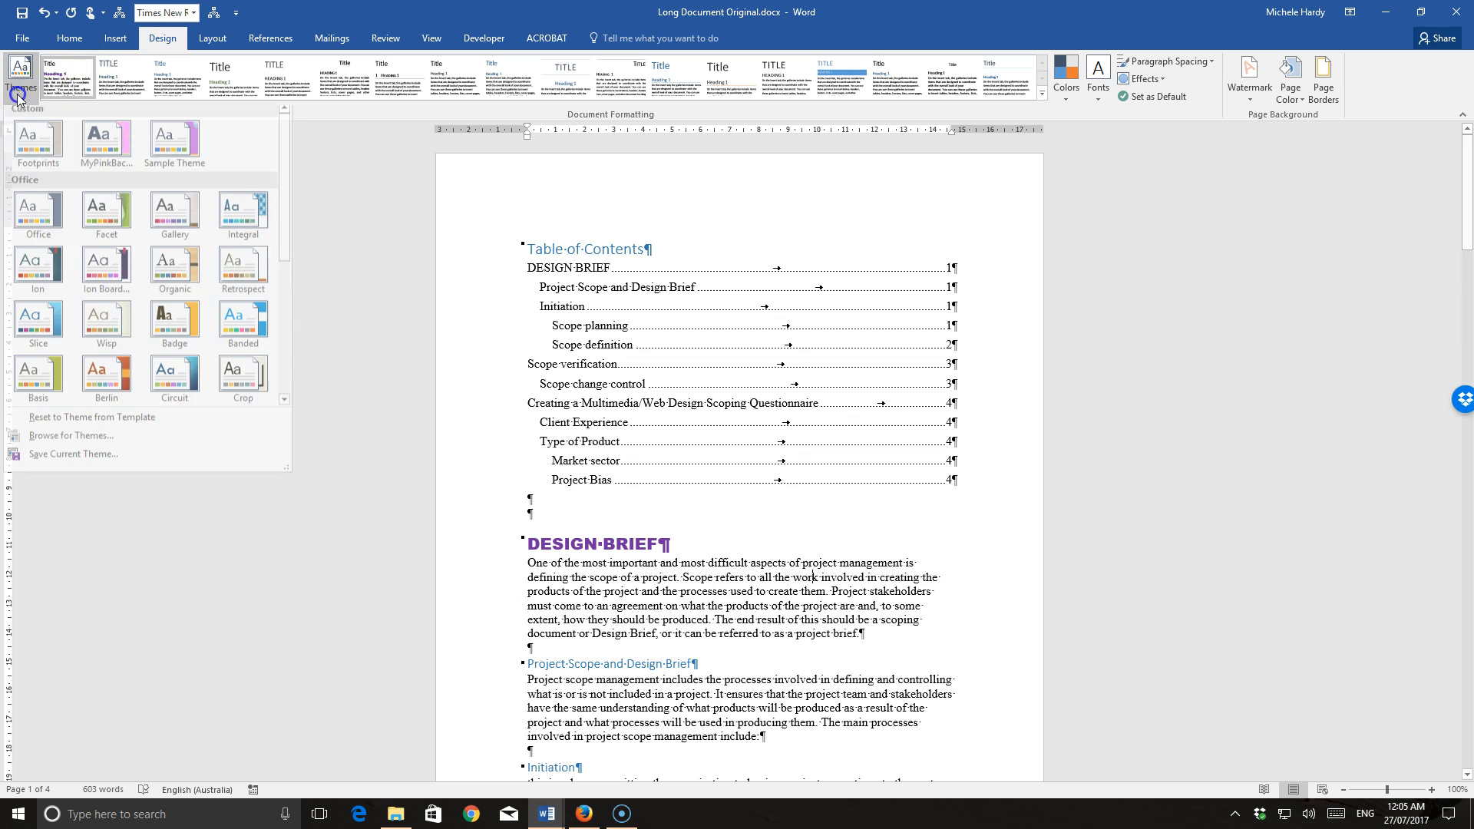
click(31, 222)
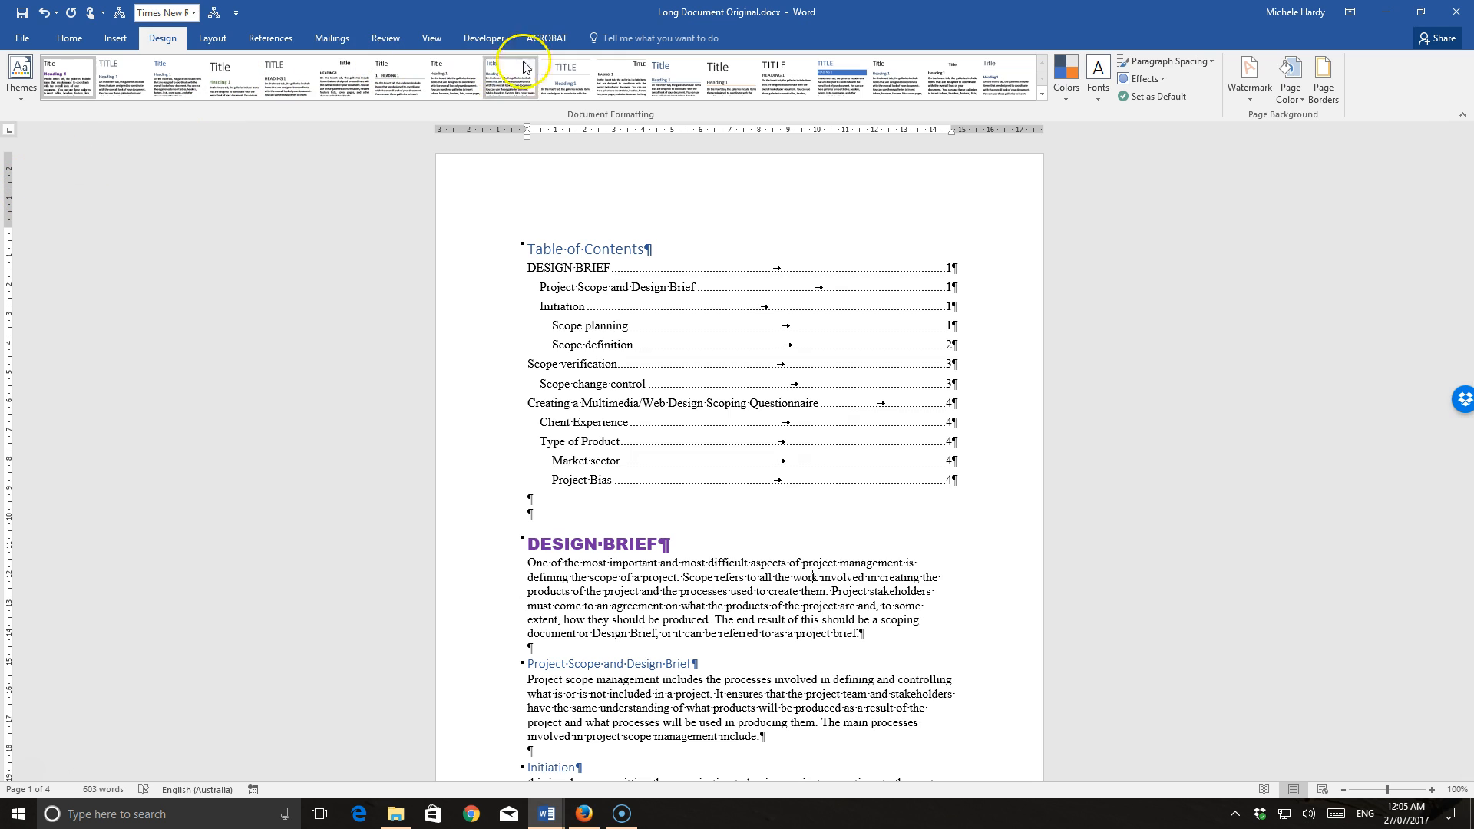
click(851, 67)
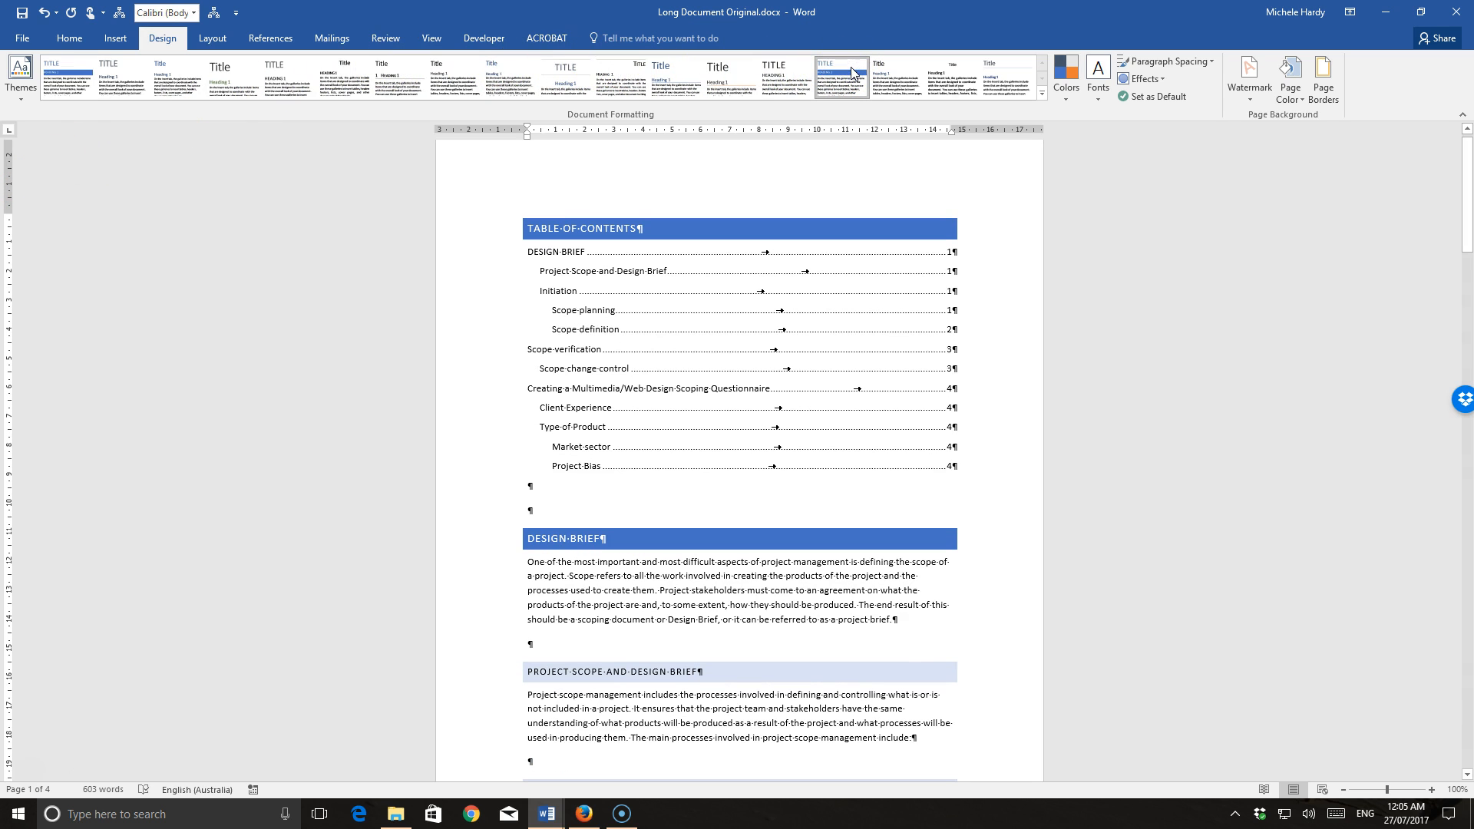
- Open the choice of theme color sets for the document
click(1071, 99)
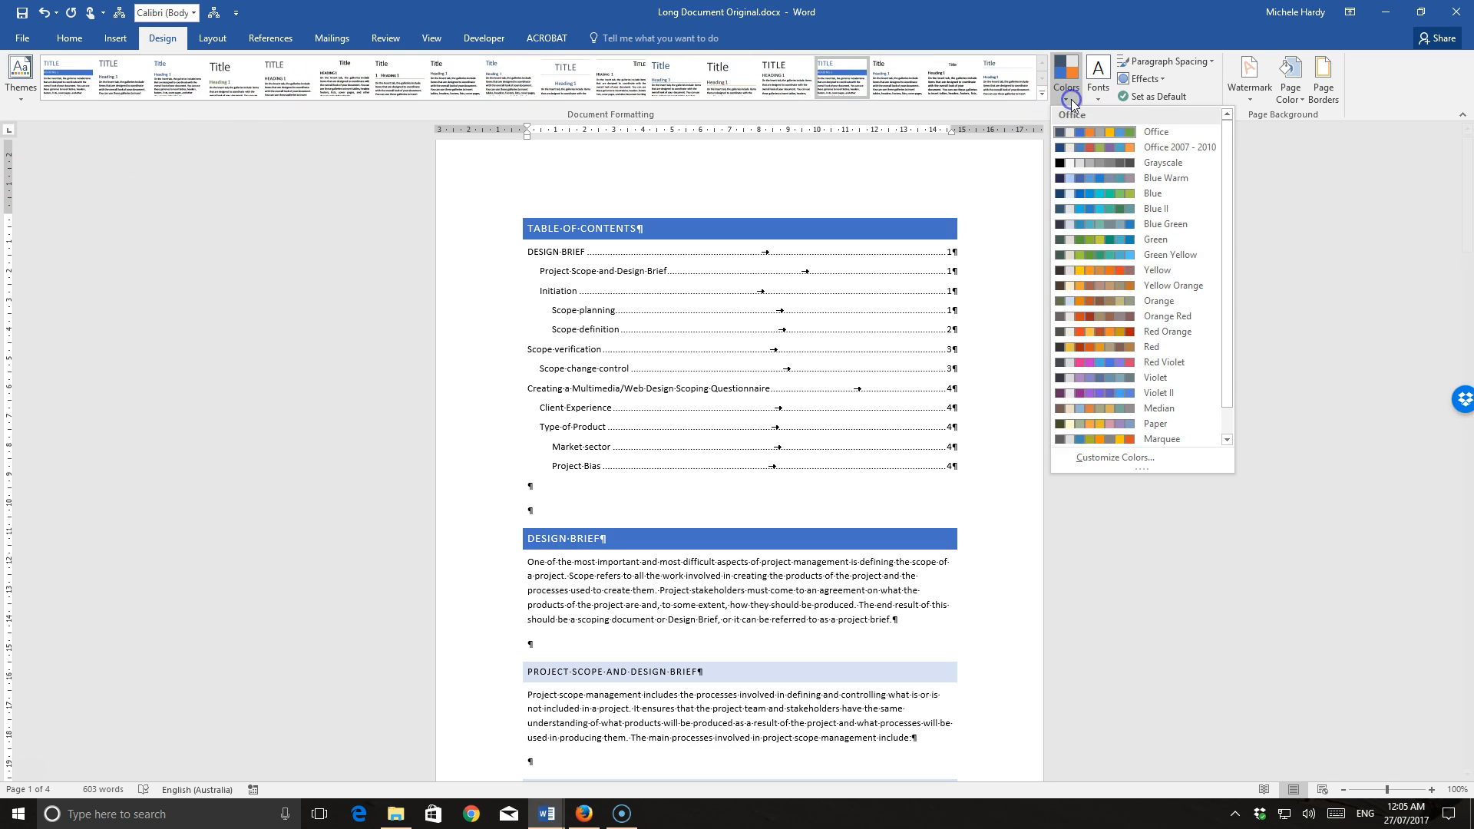